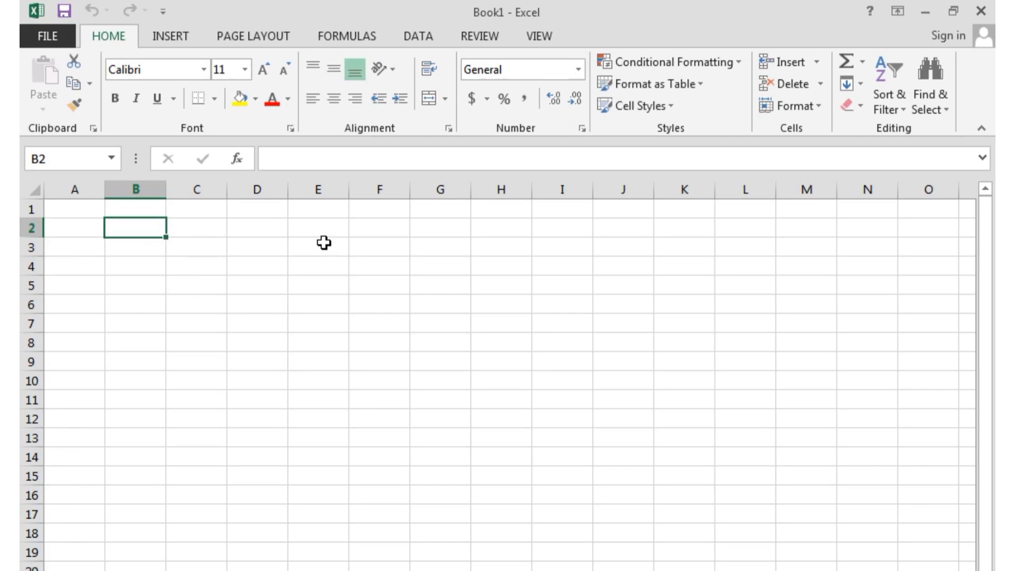
click(282, 250)
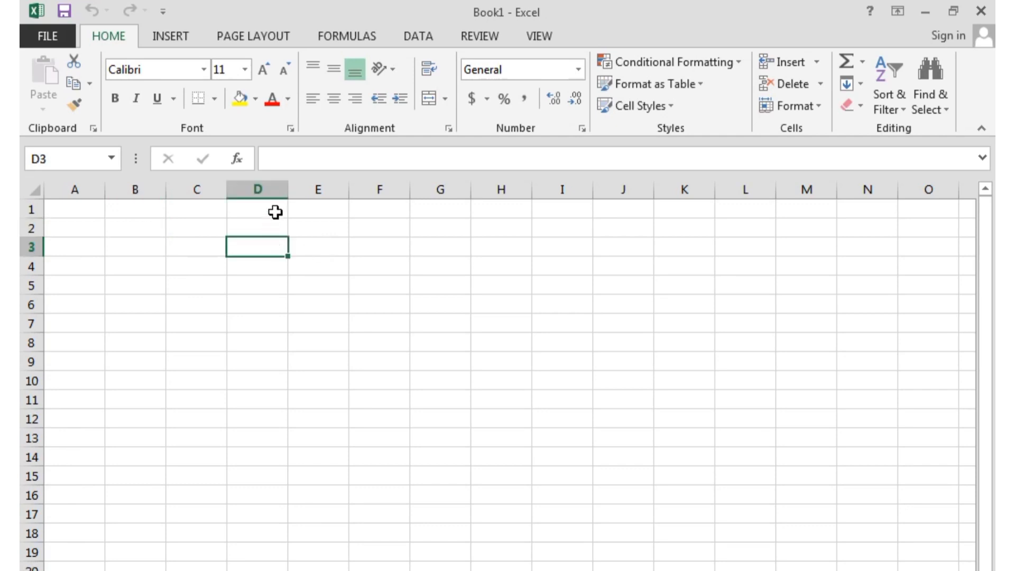
click(319, 190)
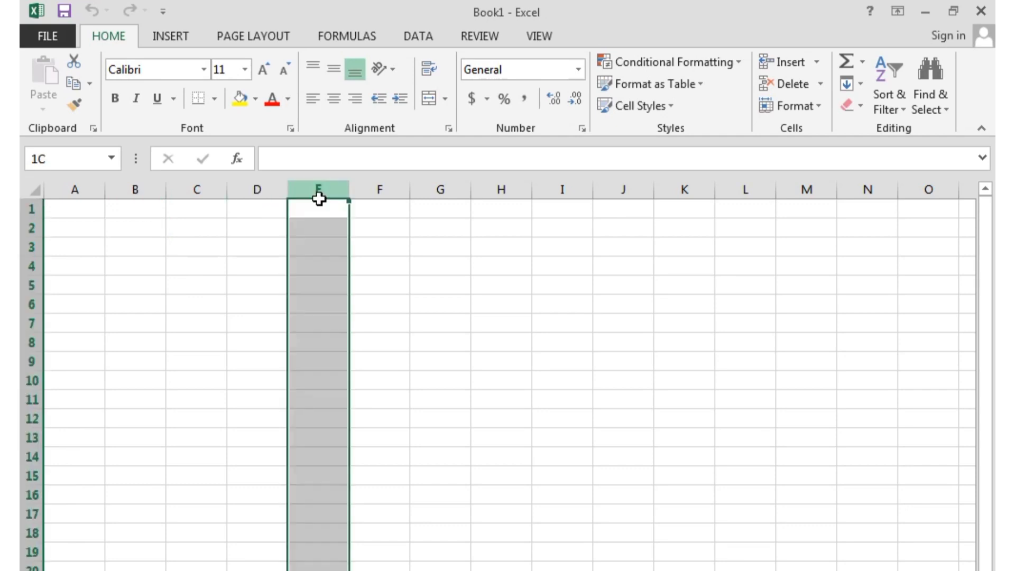
click(389, 222)
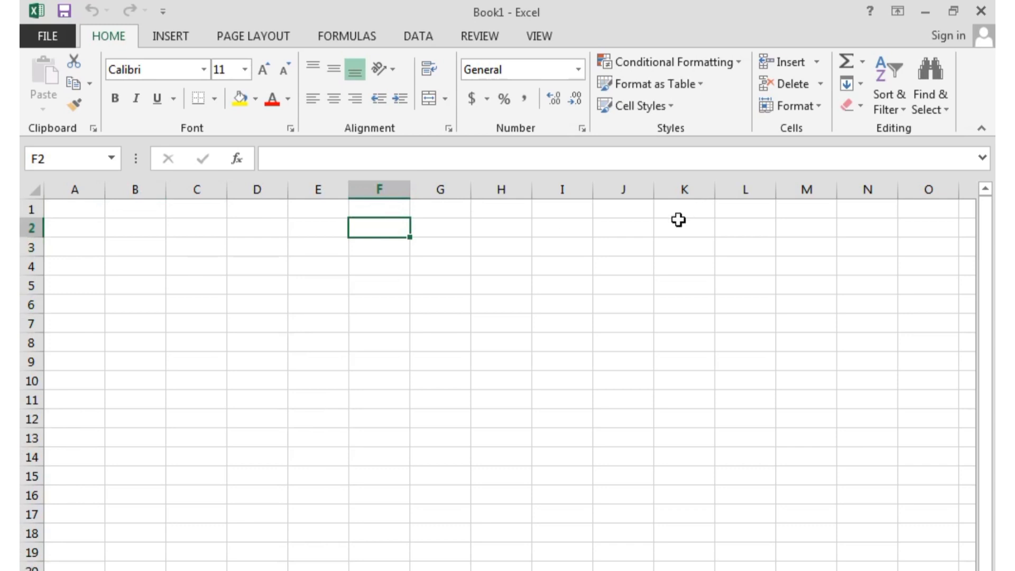
click(503, 191)
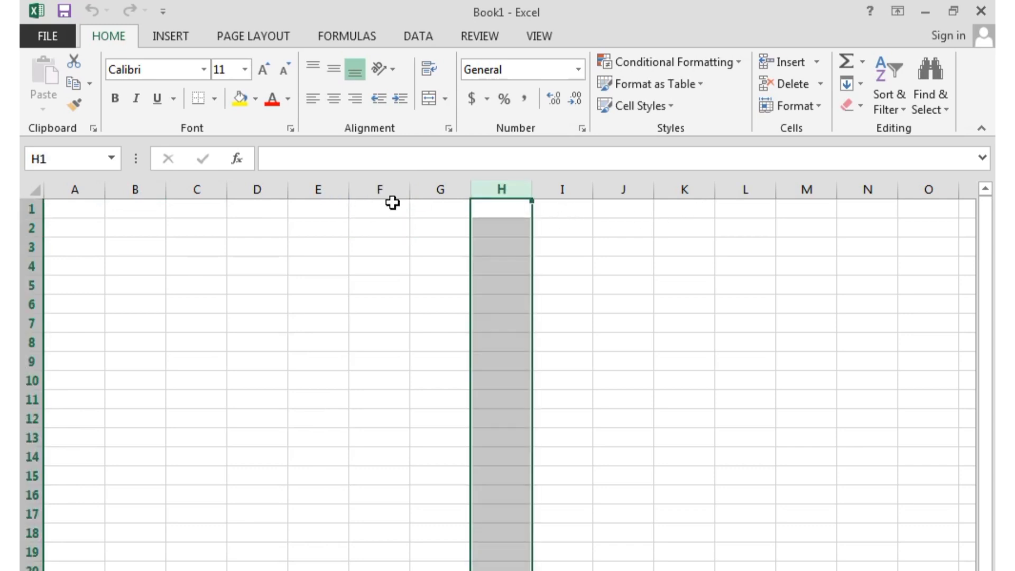
click(274, 207)
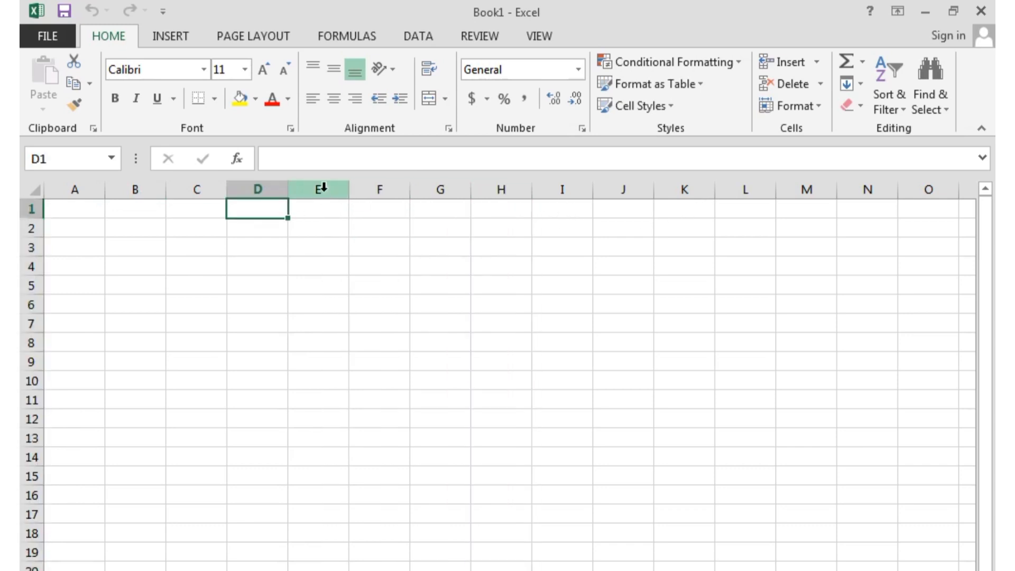
click(141, 189)
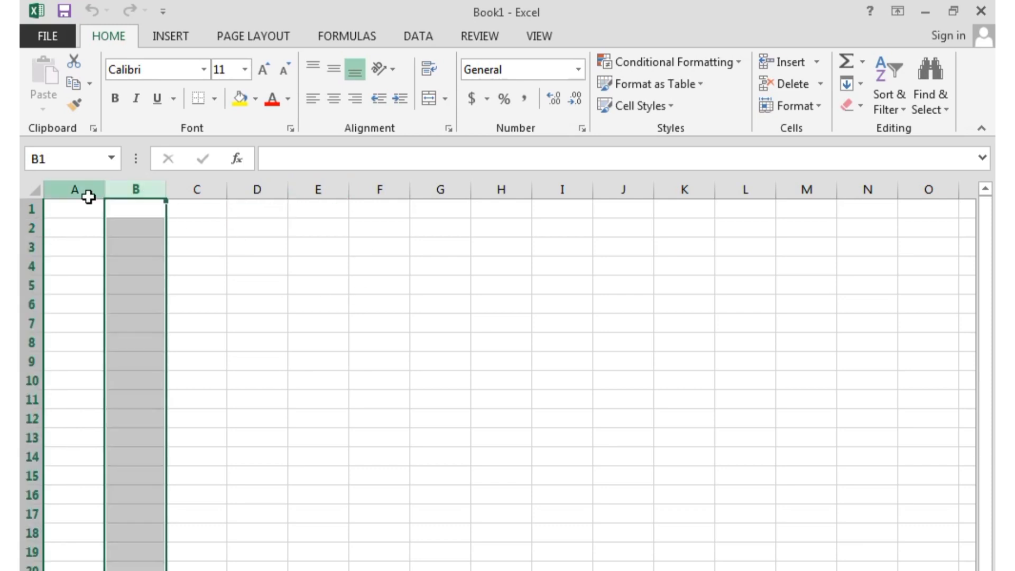
click(88, 197)
click(208, 190)
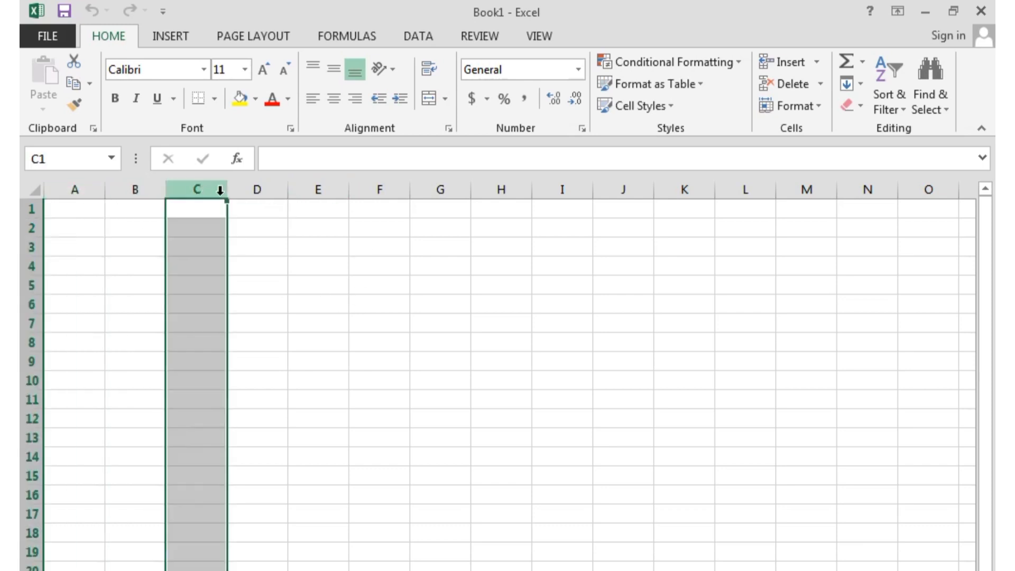
click(309, 188)
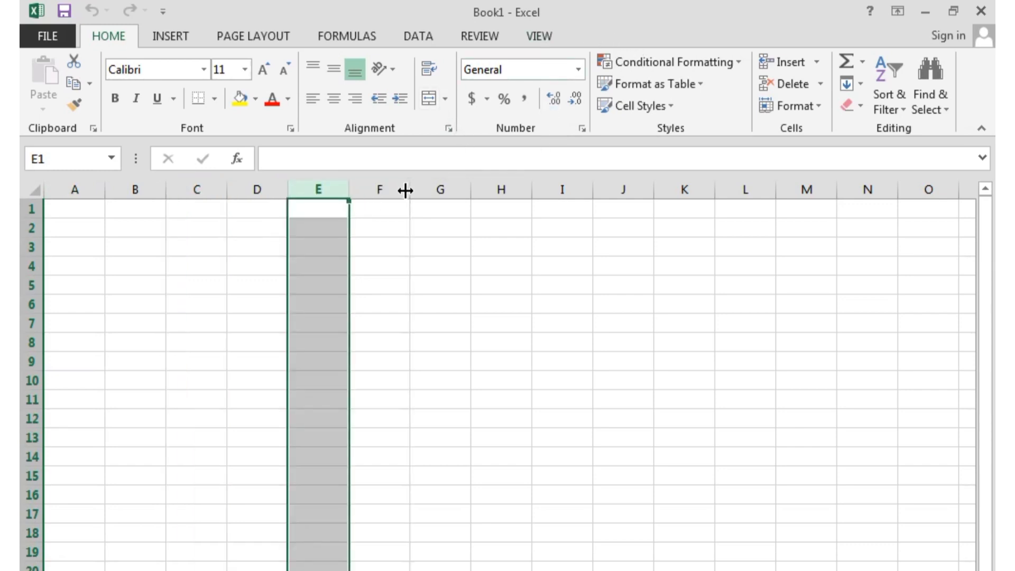
click(432, 191)
click(524, 190)
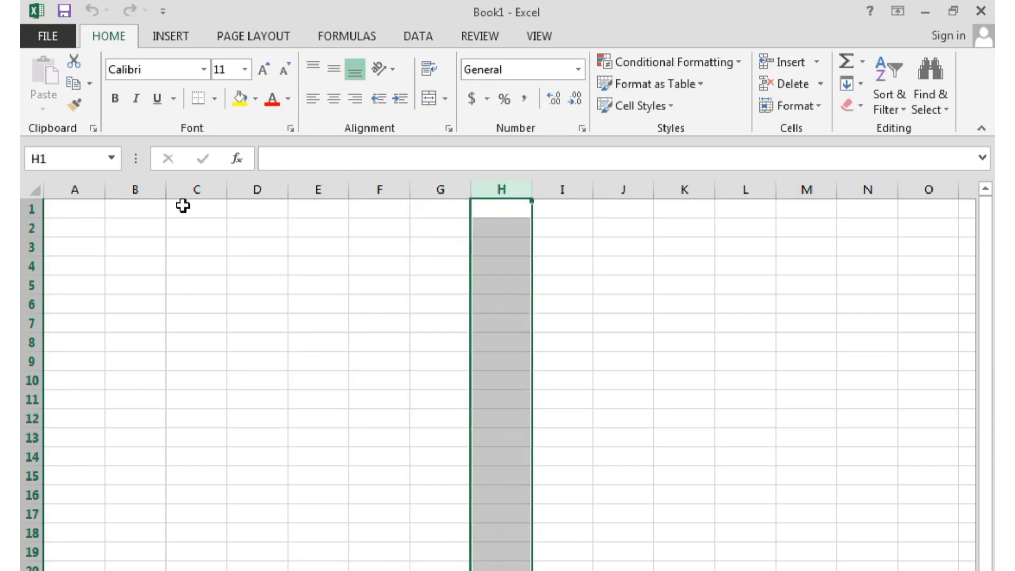
click(96, 201)
click(110, 193)
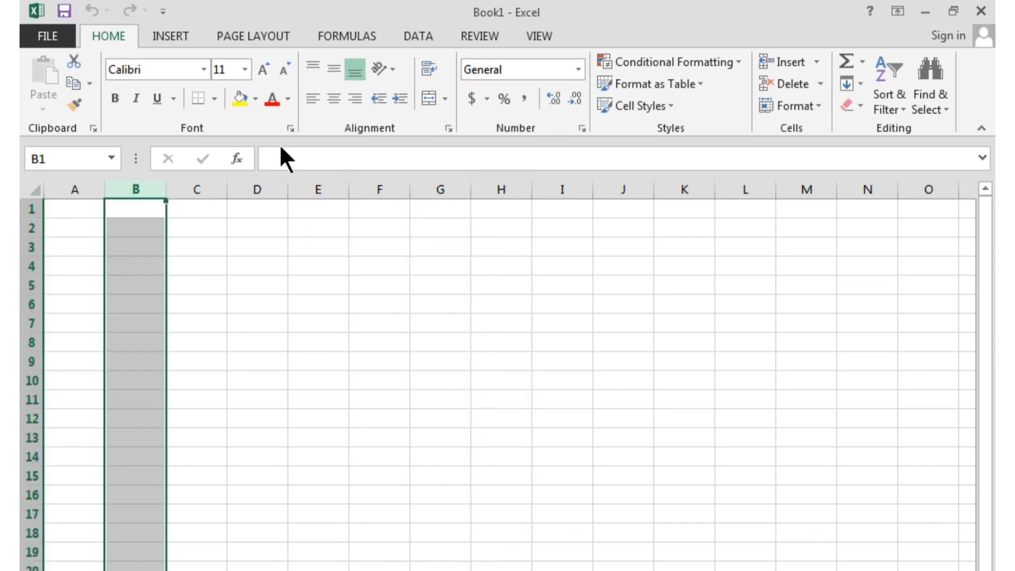
click(82, 206)
click(109, 243)
click(308, 272)
click(127, 240)
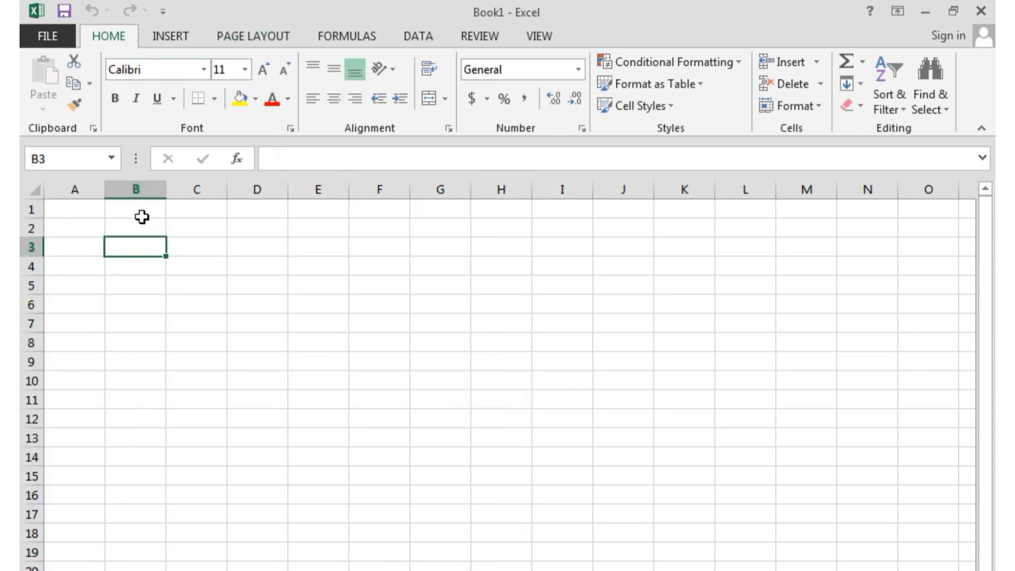
click(142, 215)
click(208, 233)
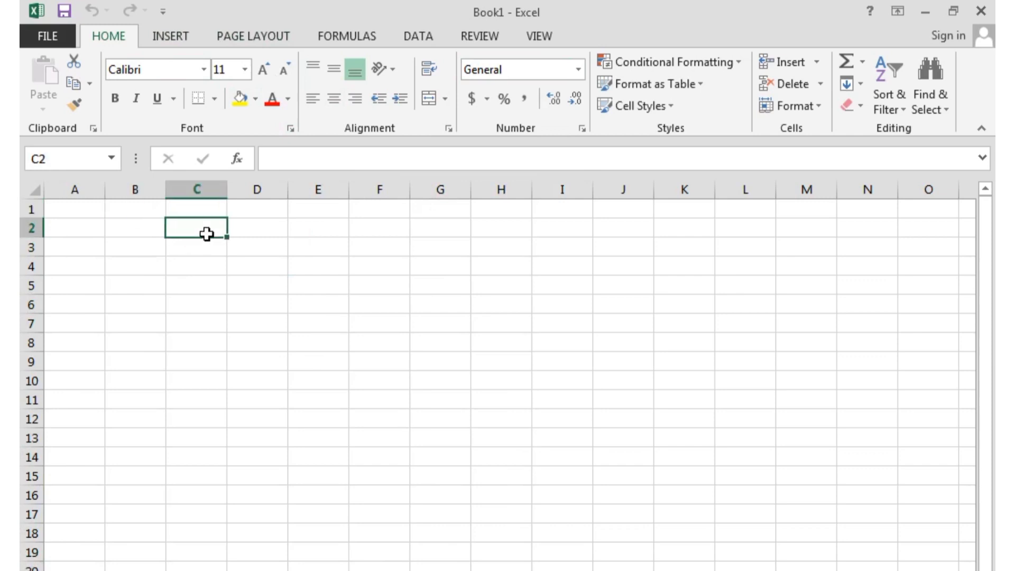
click(215, 211)
click(242, 213)
click(242, 224)
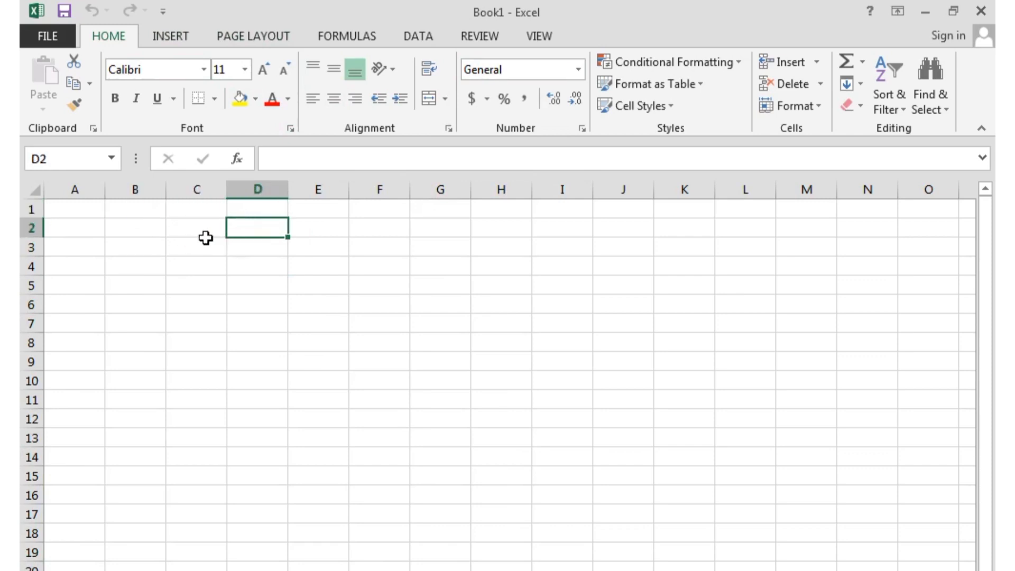
click(183, 245)
click(164, 233)
click(204, 226)
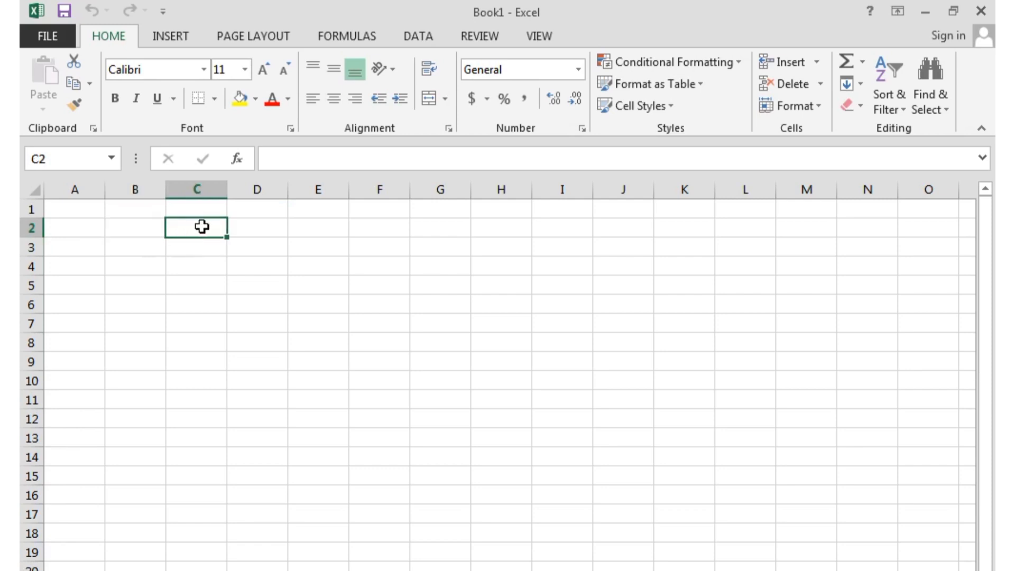
click(254, 229)
click(268, 264)
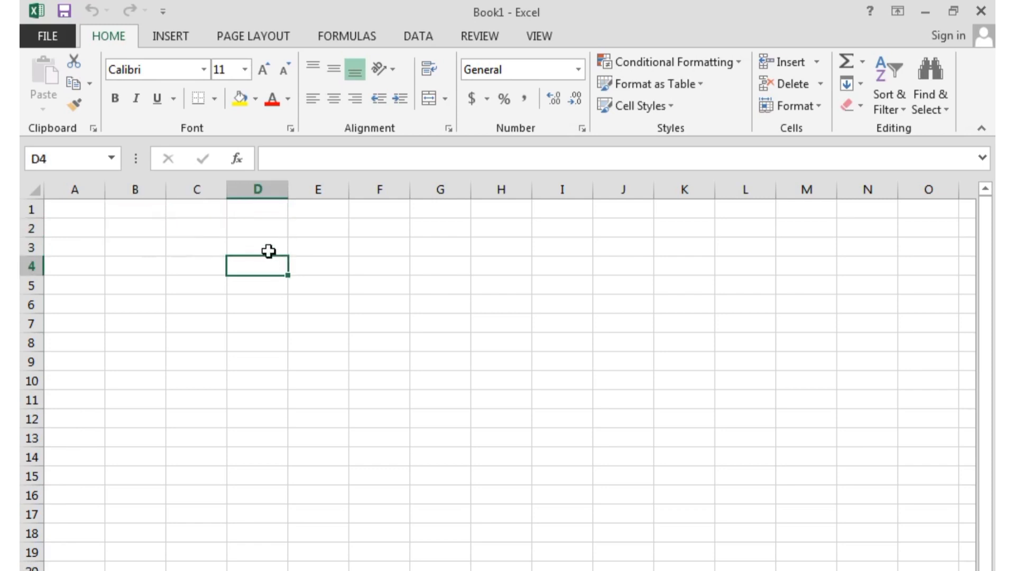
click(268, 250)
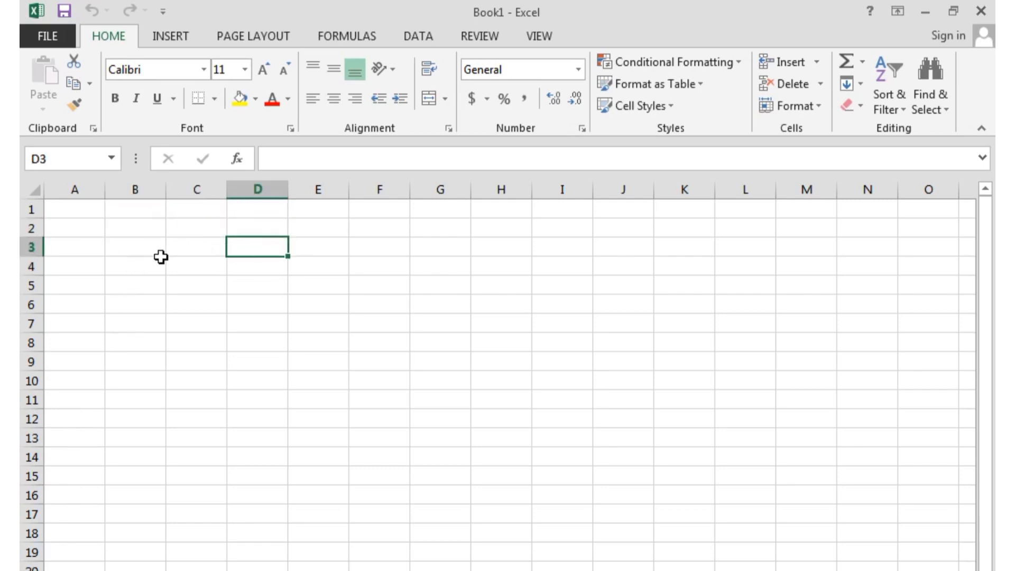
drag(143, 249, 528, 519)
click(214, 105)
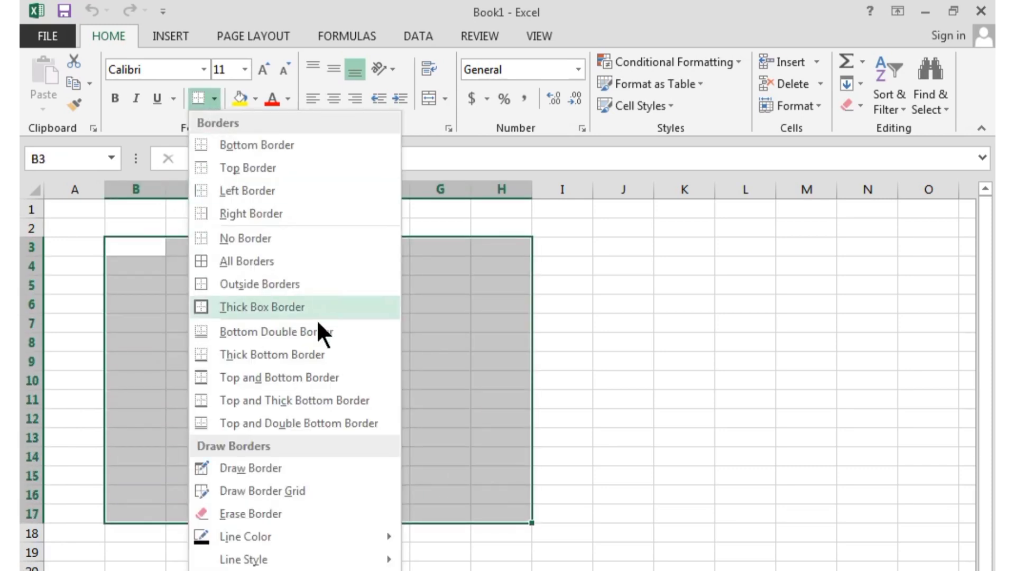
click(467, 346)
click(336, 281)
- Apply a Thick Box Border around the cell range D4:K18
drag(265, 272, 697, 532)
click(216, 99)
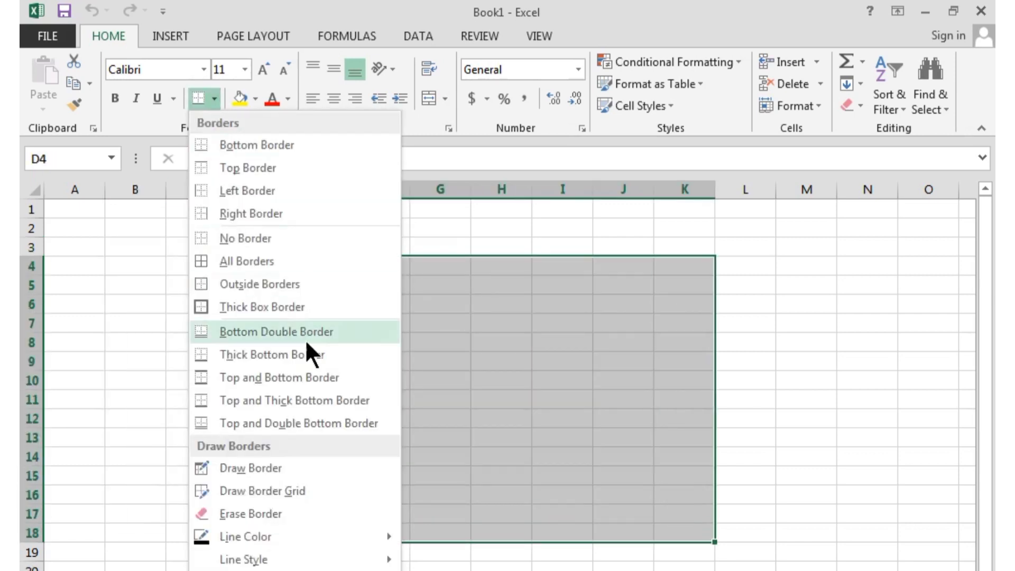
click(313, 302)
scroll(312, 303, down, 1)
click(804, 320)
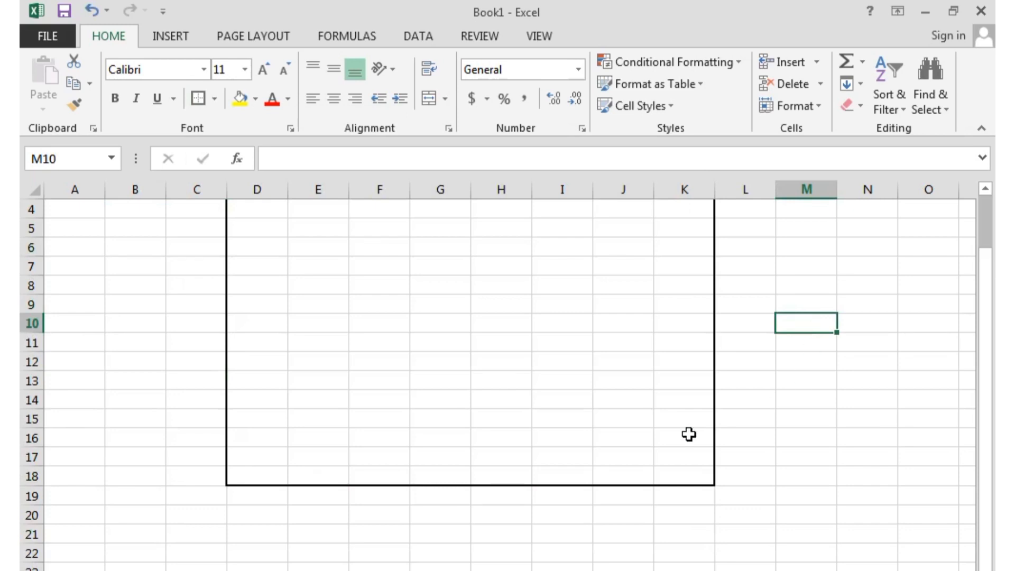
scroll(698, 418, up, 1)
click(511, 358)
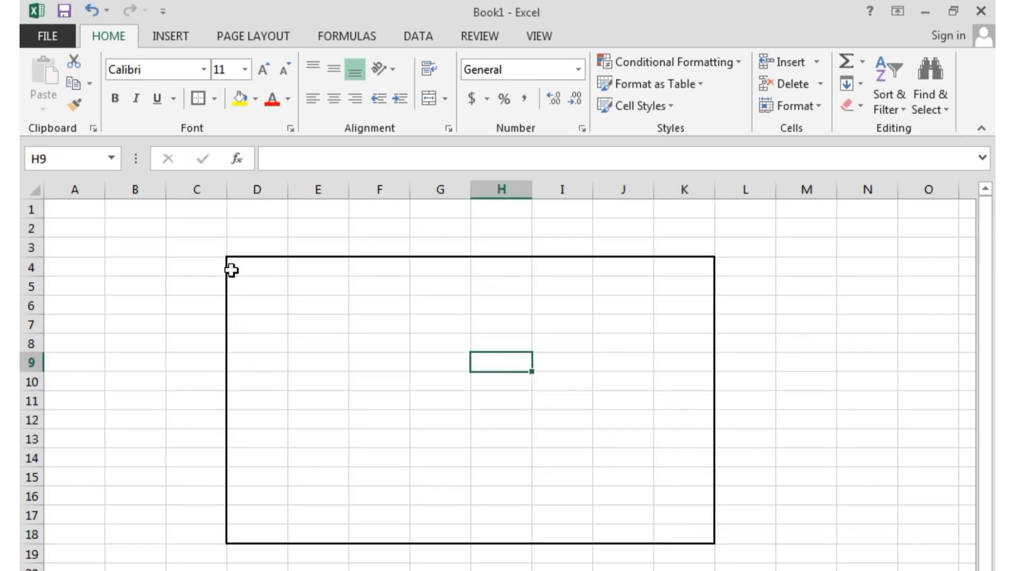
- Select the bordered range D4:K18 and look through the value types its Data Validation settings can allow, leaving the dialog without changes
drag(246, 271, 680, 537)
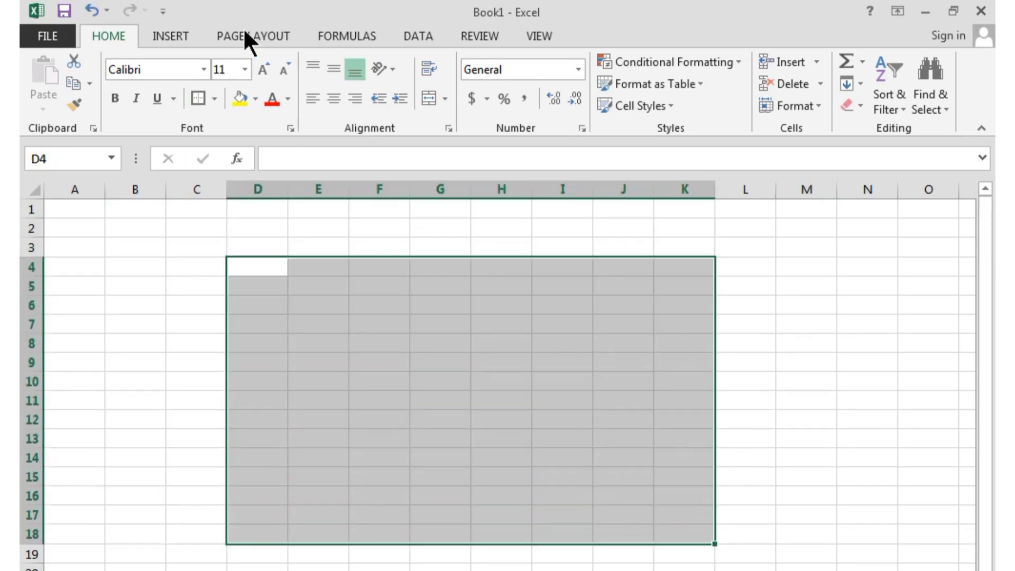
click(423, 38)
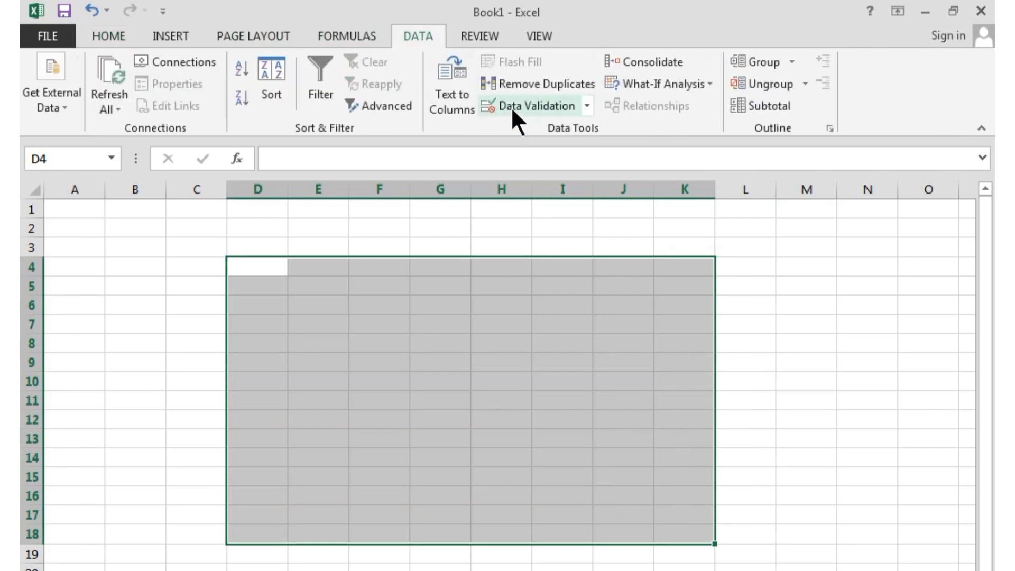
click(567, 106)
click(595, 245)
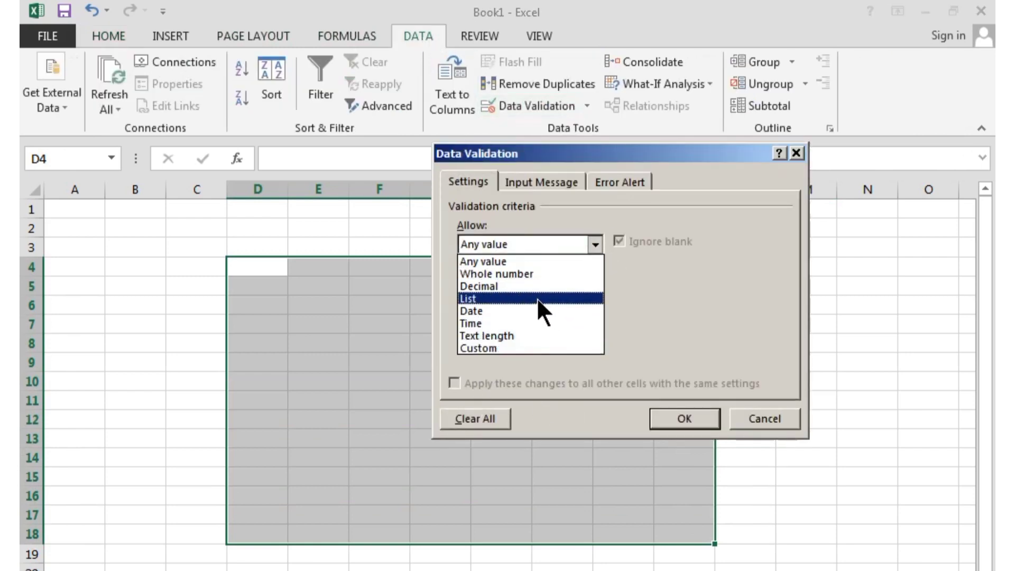
click(725, 305)
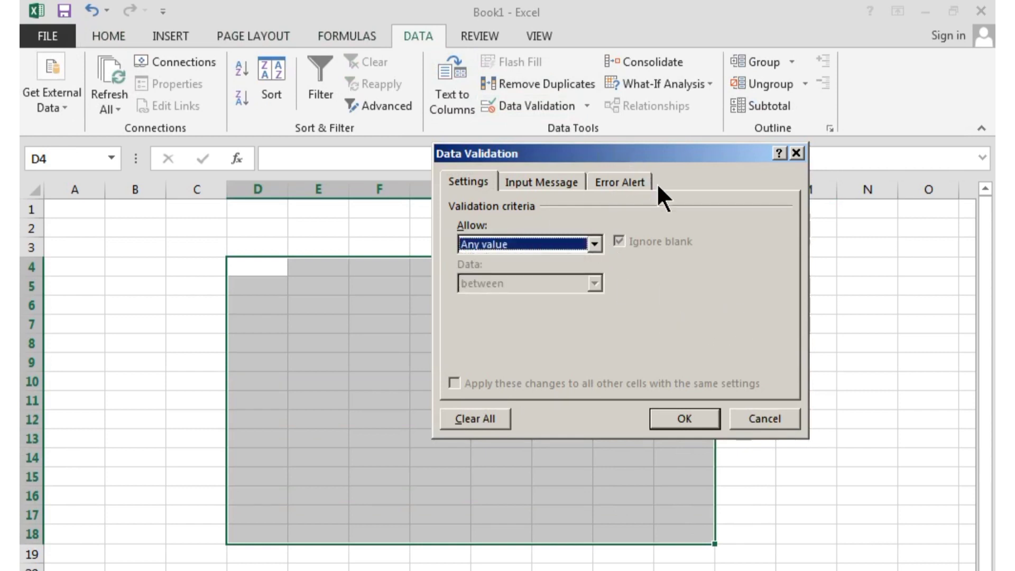
key(Escape)
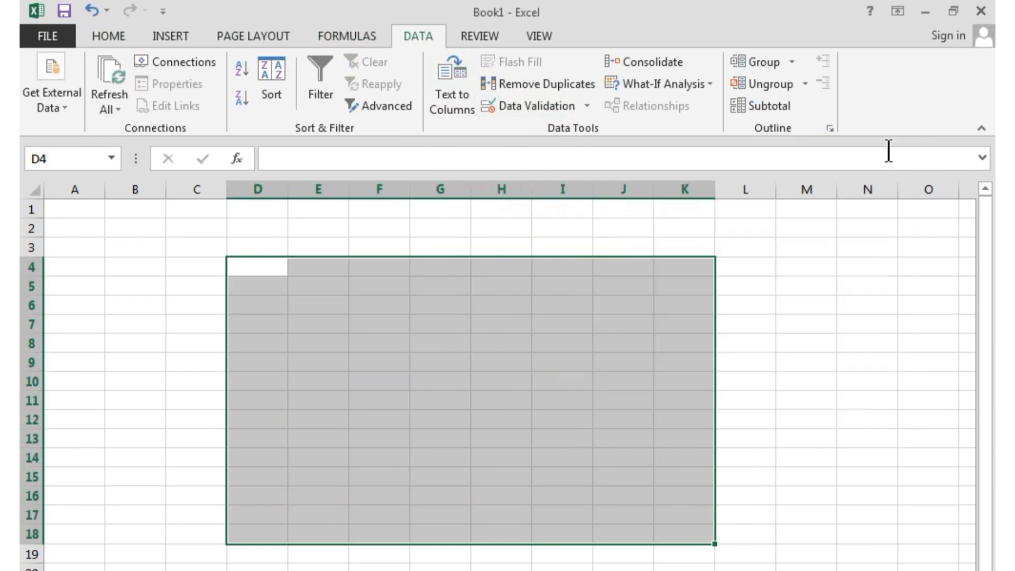
- Start a Data Validation rule for the selected range D4:K18 that allows Whole number values
click(559, 103)
drag(669, 155, 535, 69)
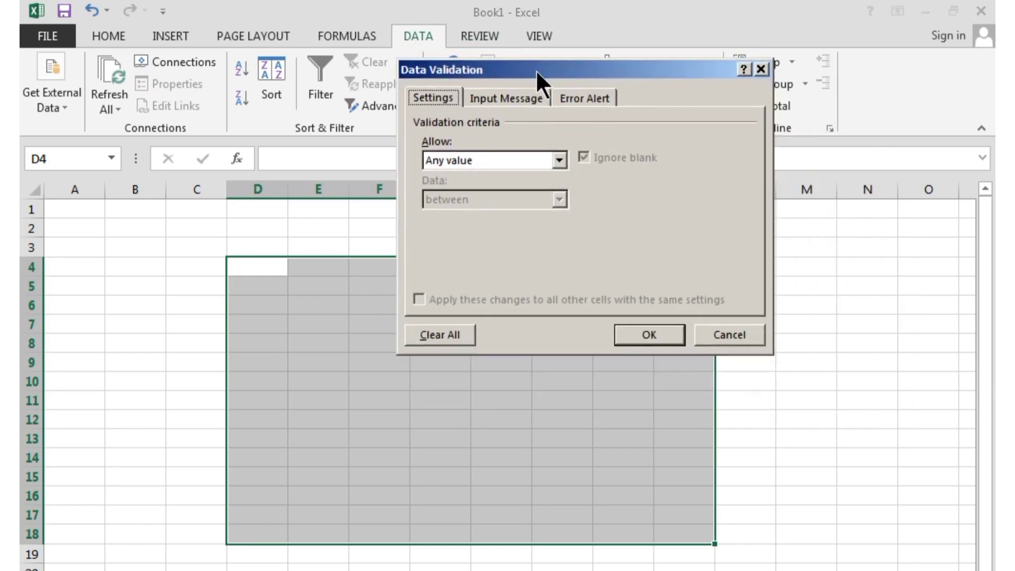
click(559, 161)
click(558, 161)
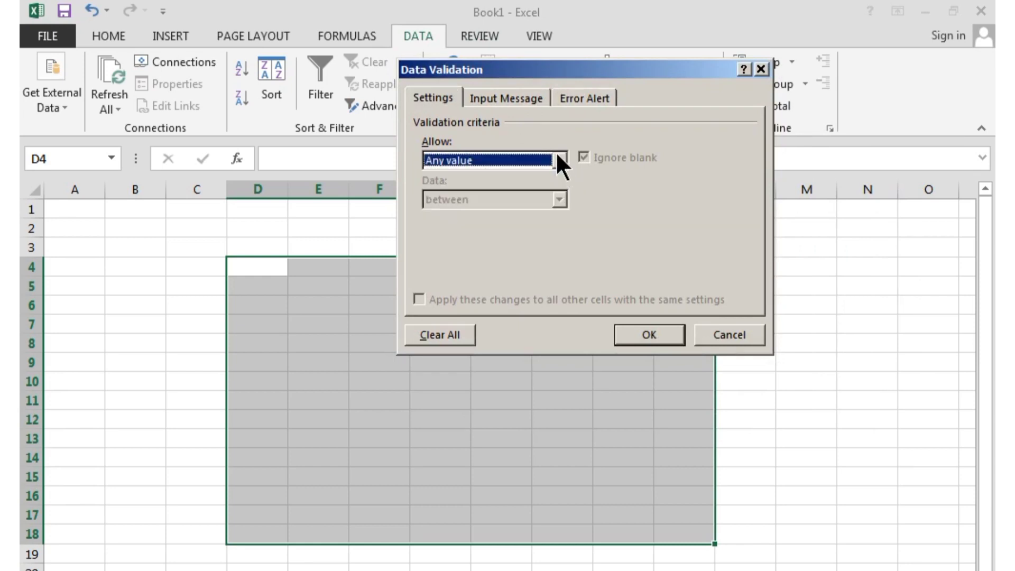
click(558, 159)
click(559, 154)
click(560, 154)
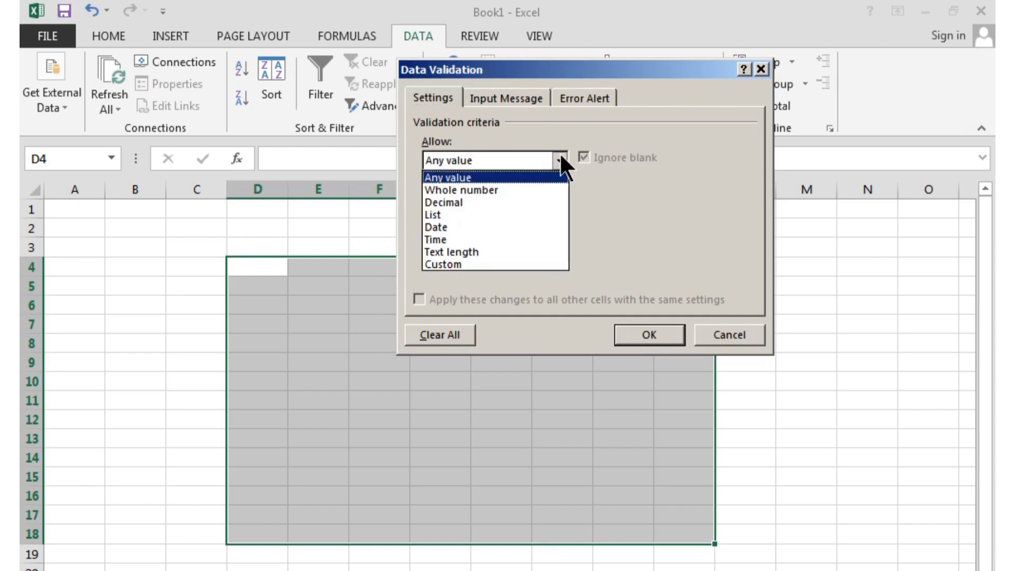
click(559, 161)
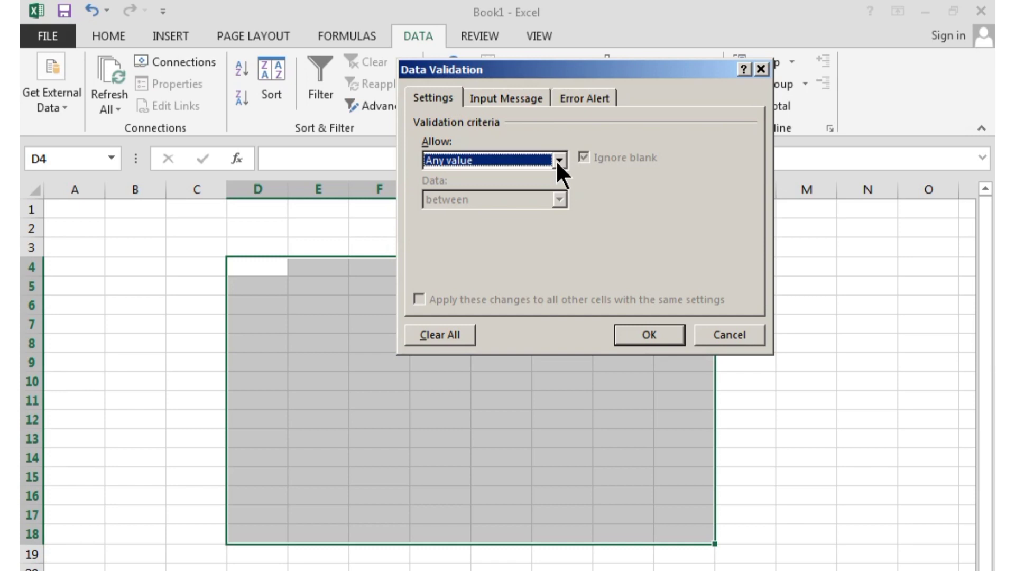
click(559, 160)
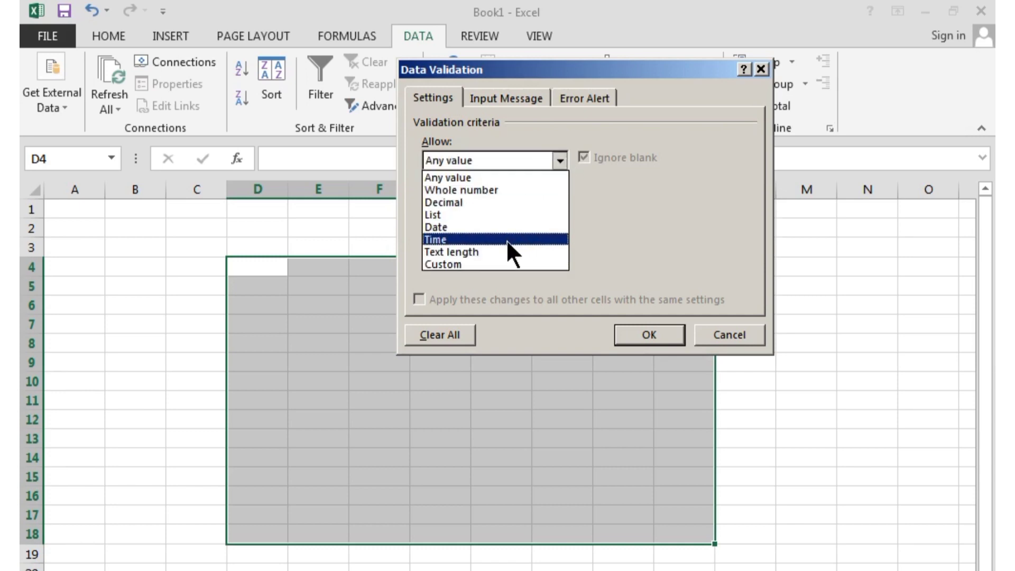
click(515, 189)
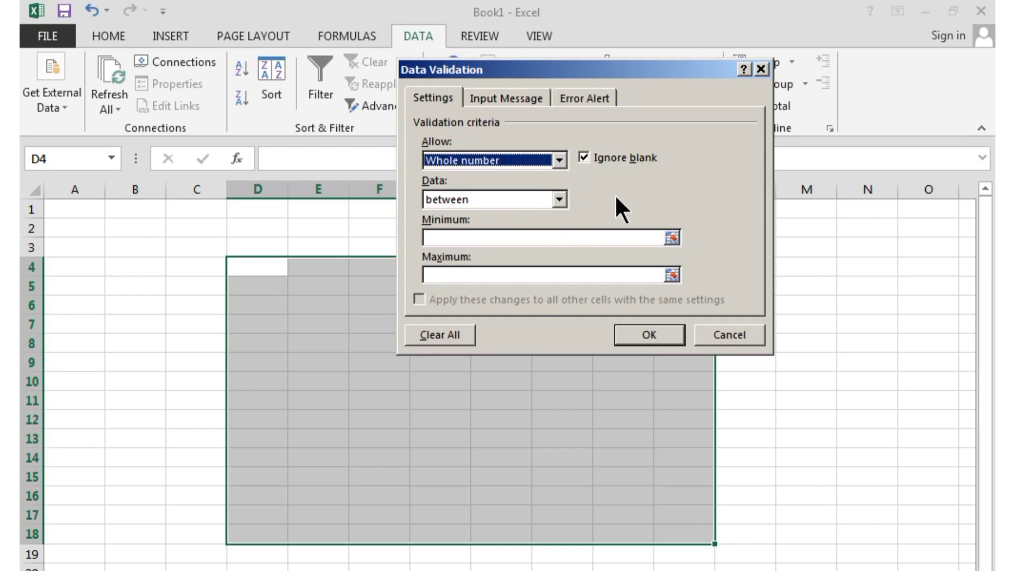
- Try Decimal as the rule's allowed value type, and switch it back to Whole number
click(560, 160)
click(560, 160)
click(559, 159)
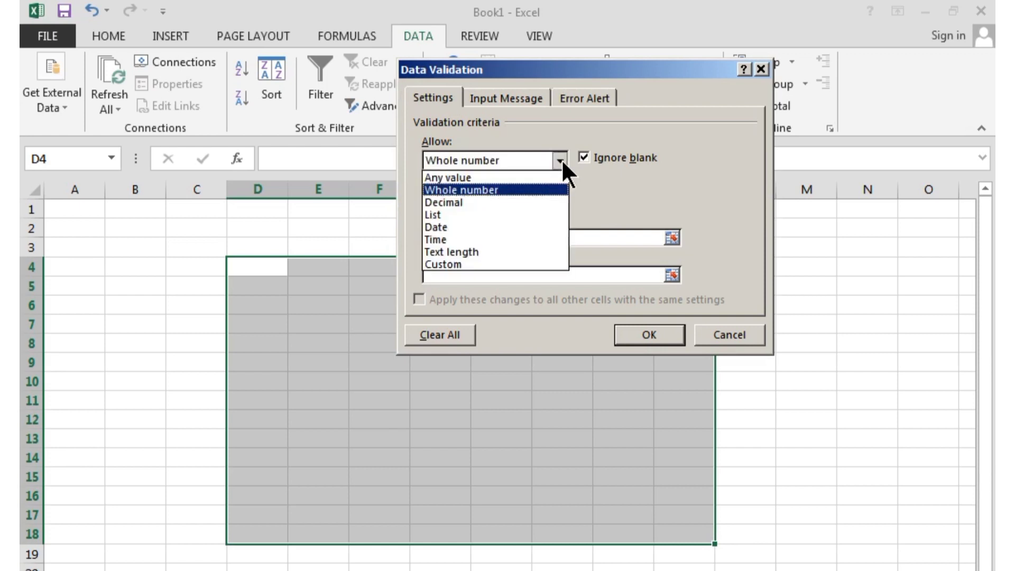
click(477, 204)
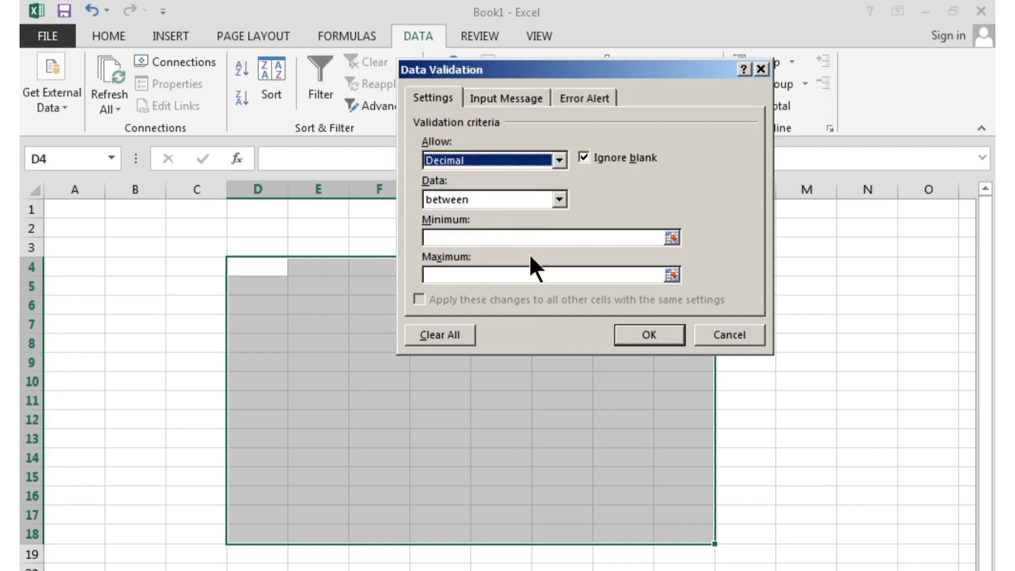
click(558, 159)
click(537, 189)
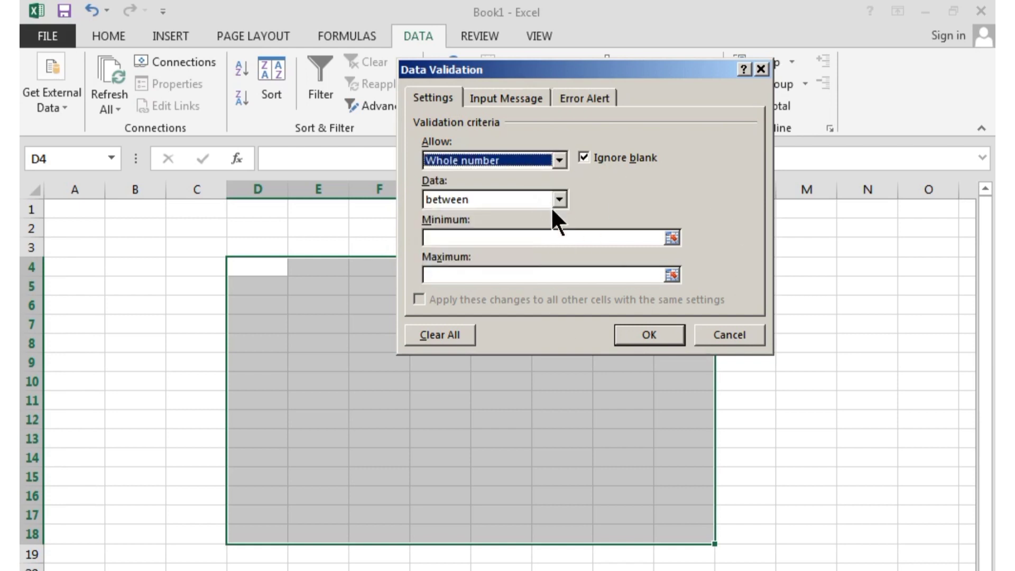
- Limit the whole-number rule for D4:K18 to values between a minimum of 50 and a maximum of 100, and apply it
click(558, 199)
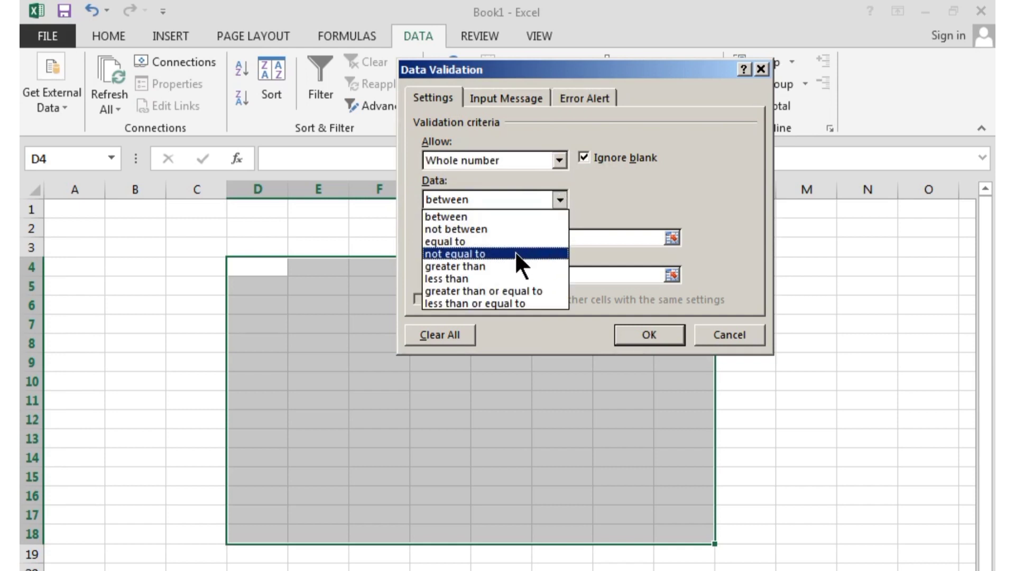
click(475, 216)
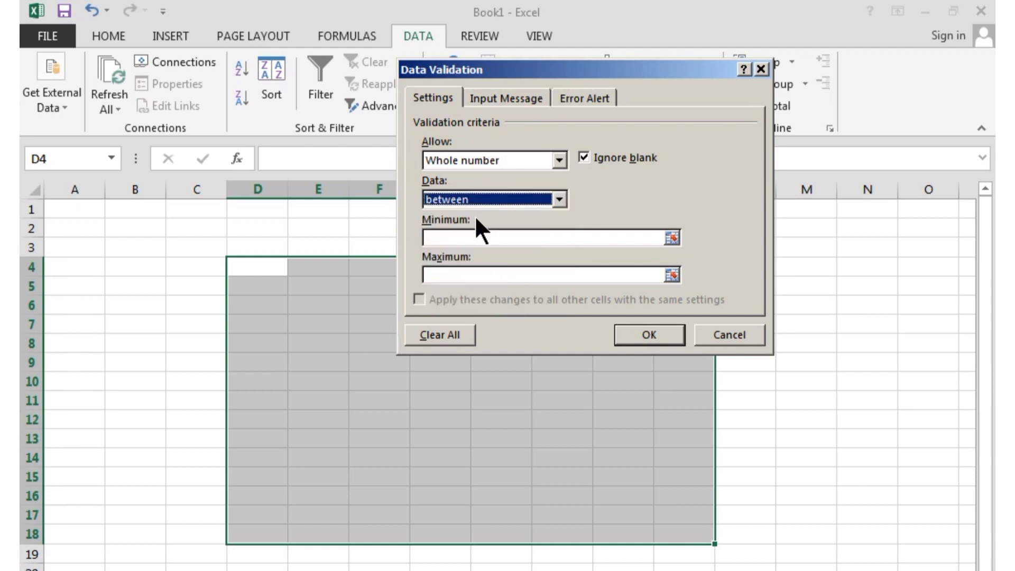
click(522, 238)
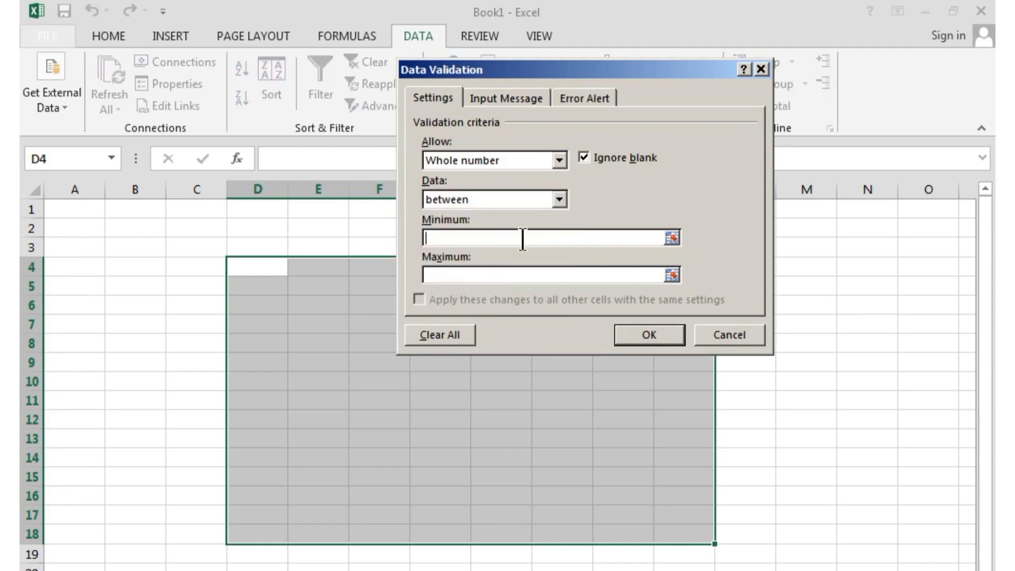
text(50)
click(492, 275)
text(100)
click(650, 335)
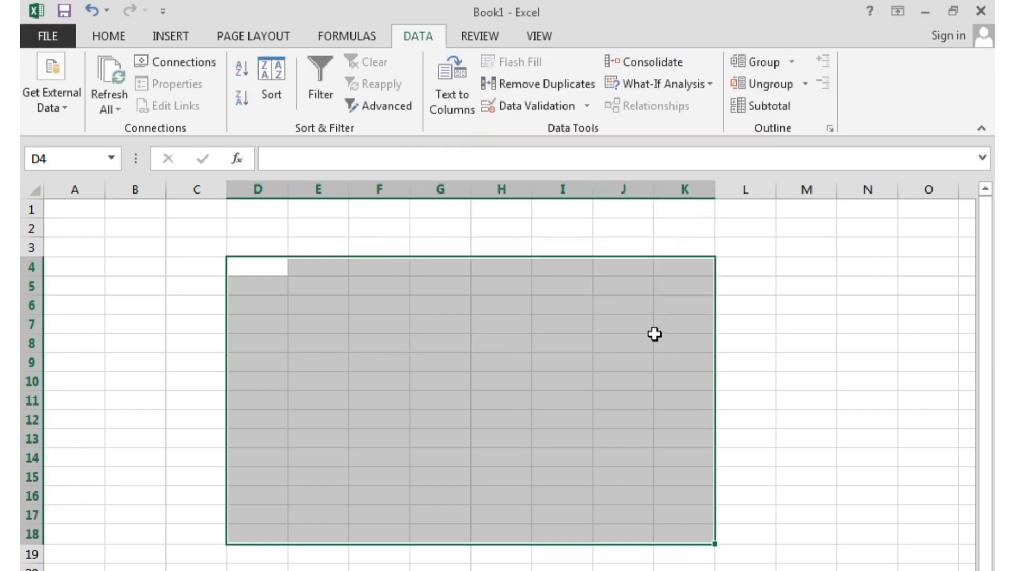
- Test the validation rule by trying to enter 40 in cell E7, and discard the entry
click(297, 325)
click(122, 40)
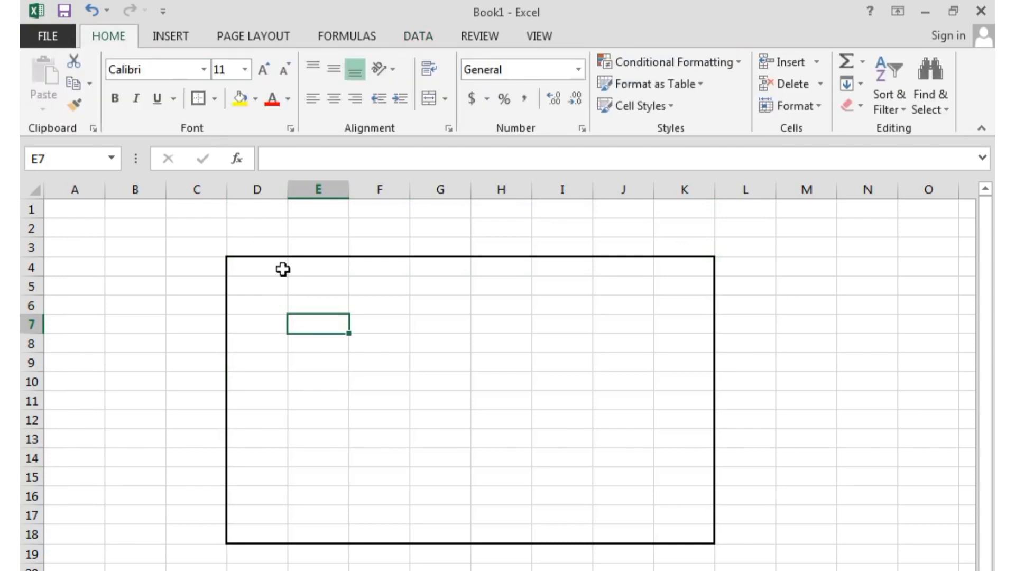
text(40)
key(Return)
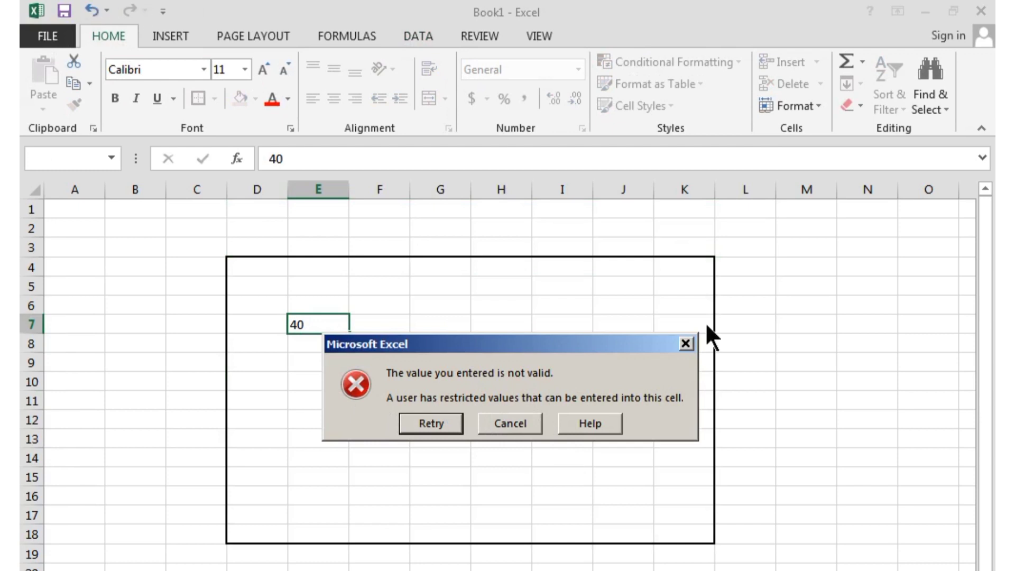
click(686, 344)
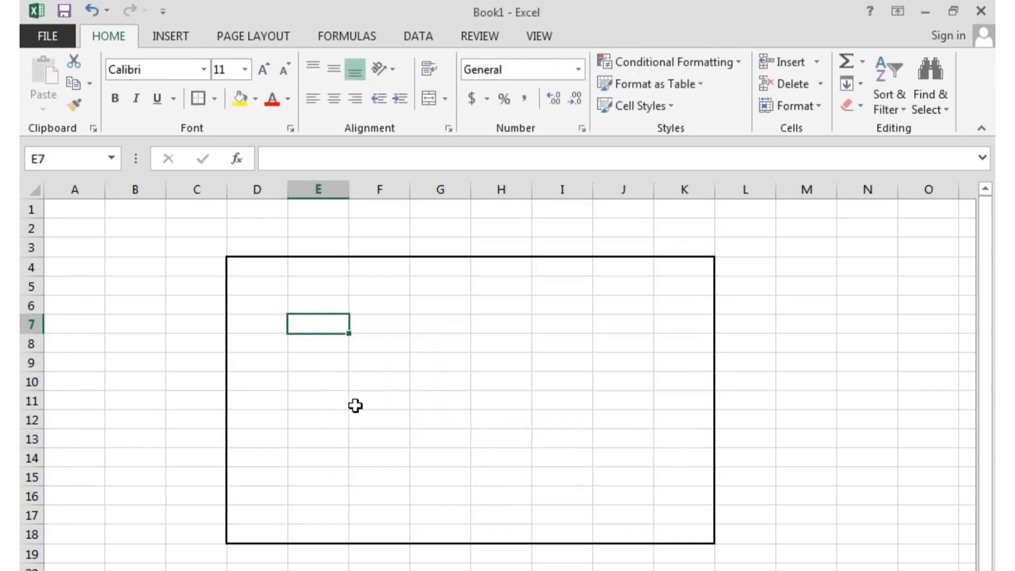
- Test the rule's upper limit by trying to enter 110 in cell E9, and discard the entry
click(335, 381)
click(324, 362)
text(110)
key(Return)
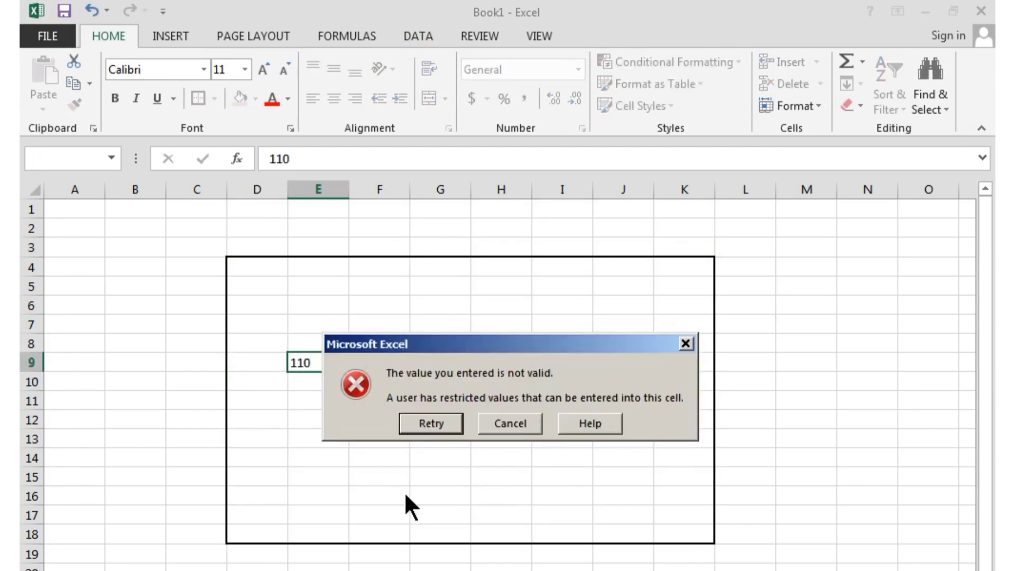
click(482, 425)
click(321, 396)
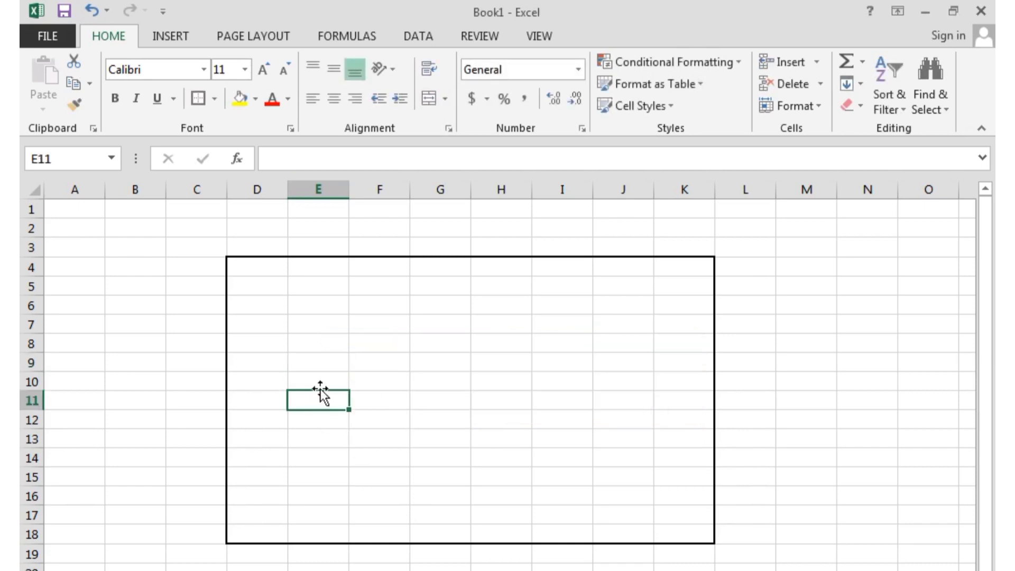
click(336, 351)
click(357, 389)
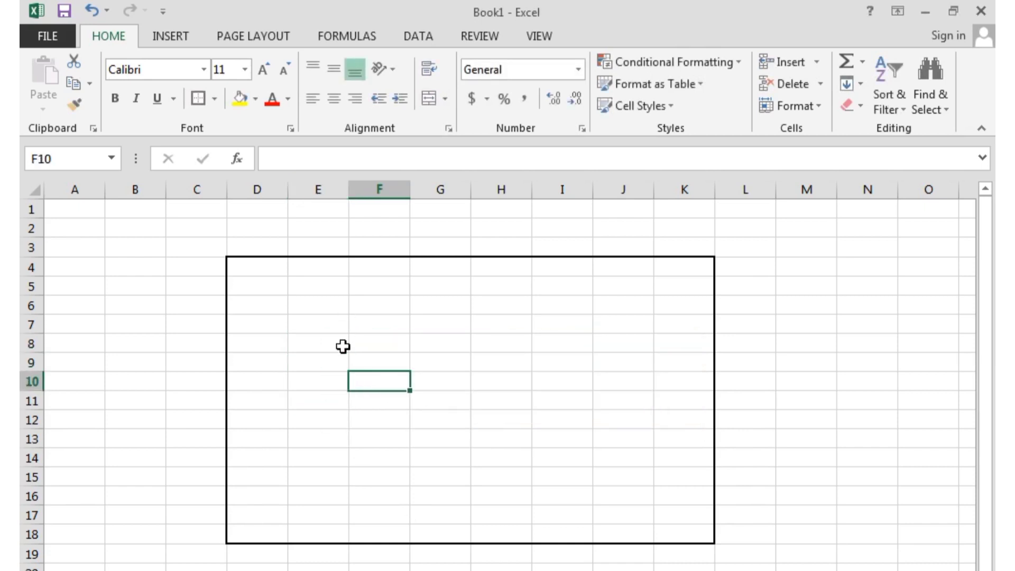
click(338, 342)
click(320, 458)
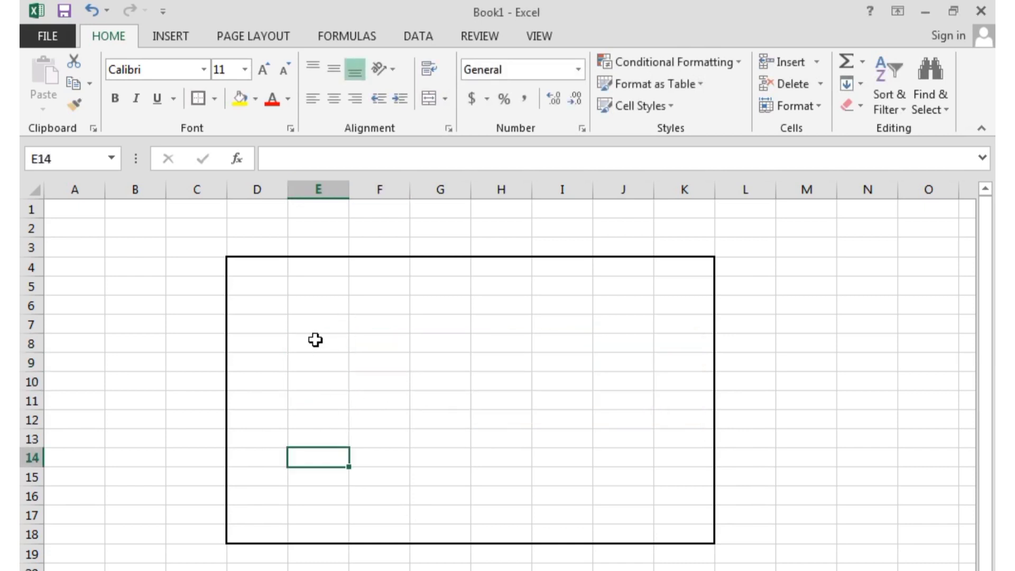
click(315, 341)
click(319, 418)
click(324, 359)
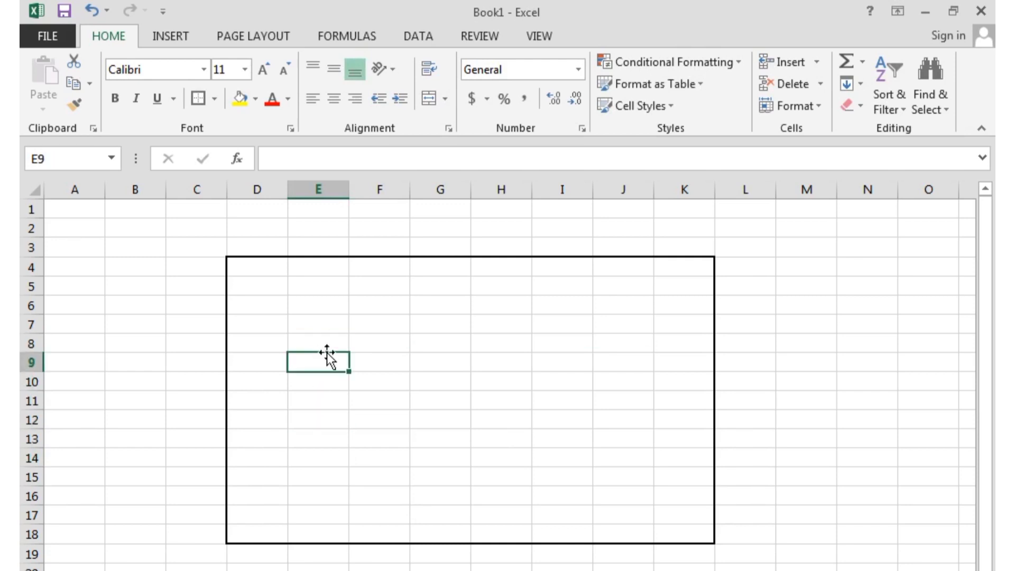
click(332, 345)
click(325, 395)
- Try to enter 40 in cell E8, and discard the entry
double_click(322, 338)
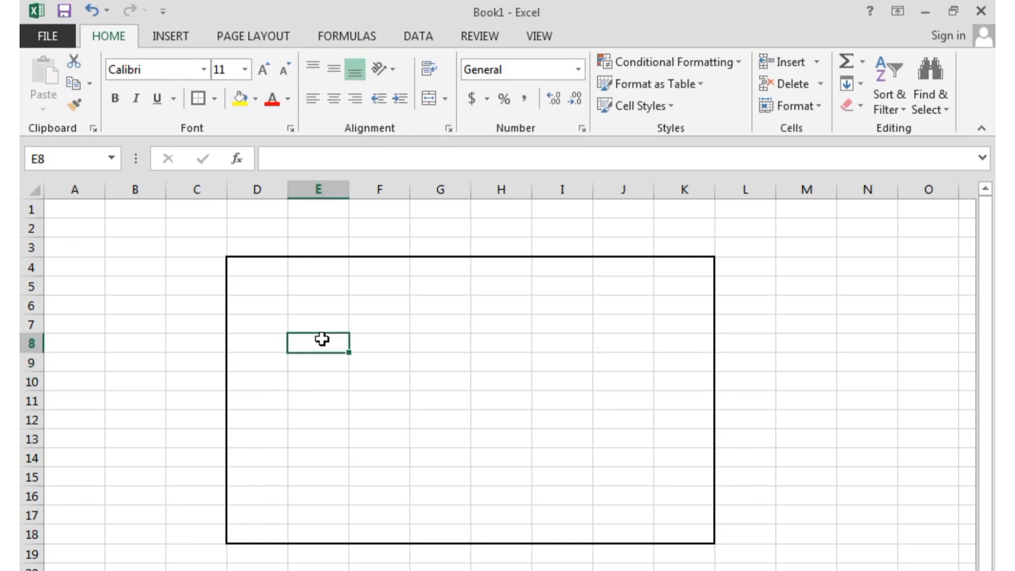
text(40)
key(Return)
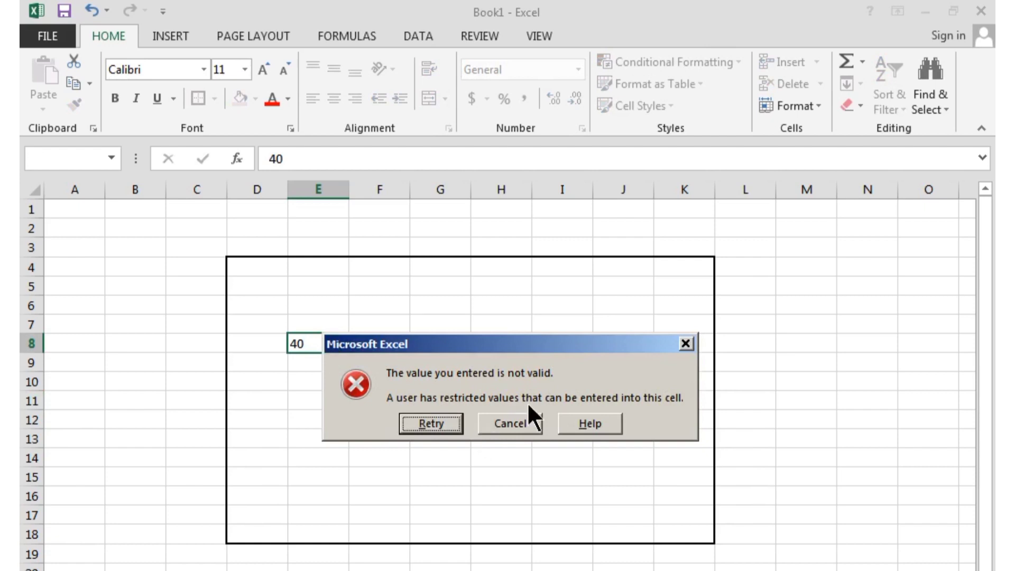
click(516, 422)
- Try to enter 400 in cell E10, and discard the entry
click(378, 400)
click(329, 375)
text(4.)
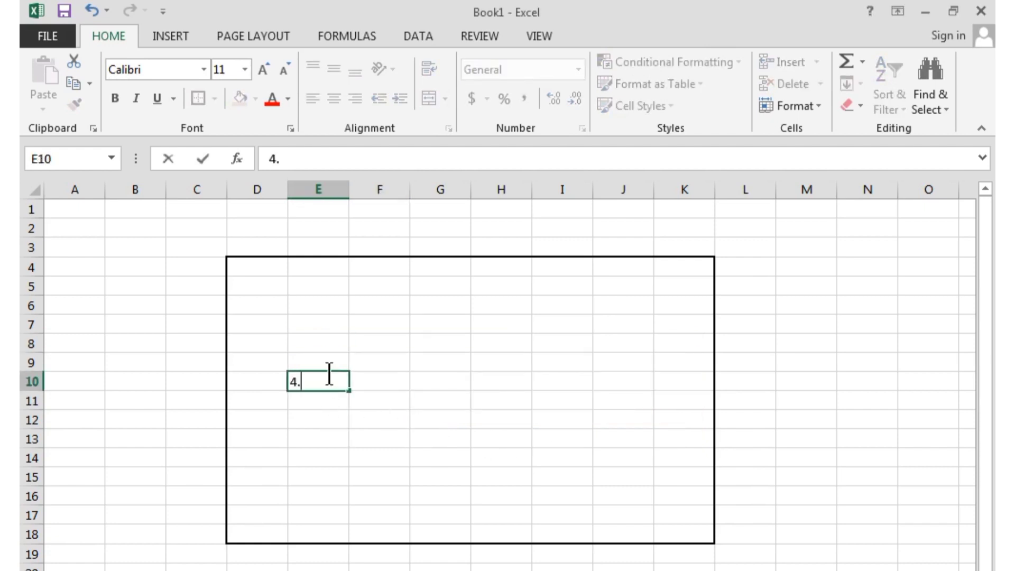
key(BackSpace)
text(0.)
key(BackSpace)
text(0)
key(Return)
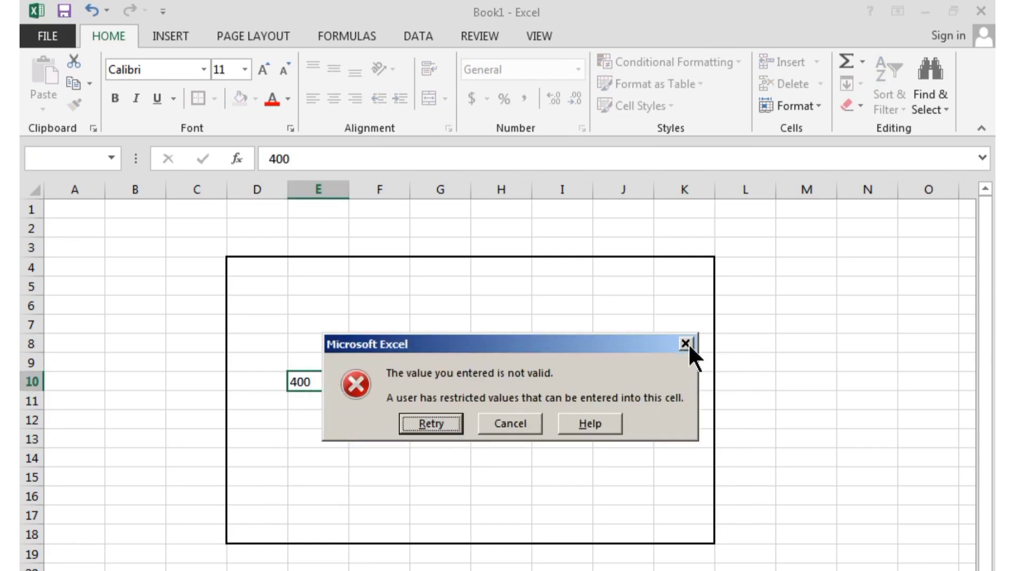
click(686, 343)
- Enter 70 in cell E7 and 80 in cell E11
click(324, 340)
click(328, 331)
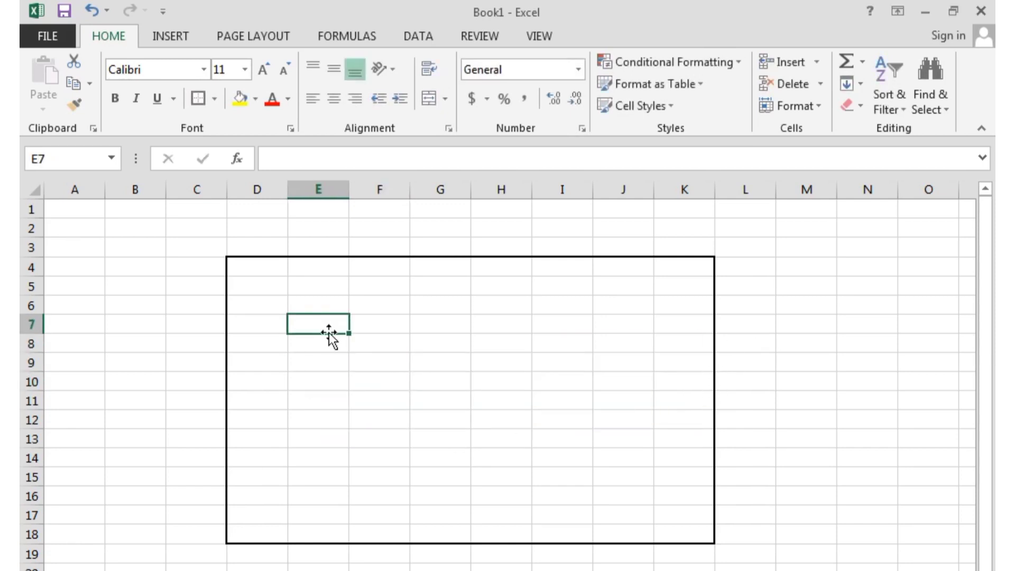
text(70)
click(338, 405)
text(80)
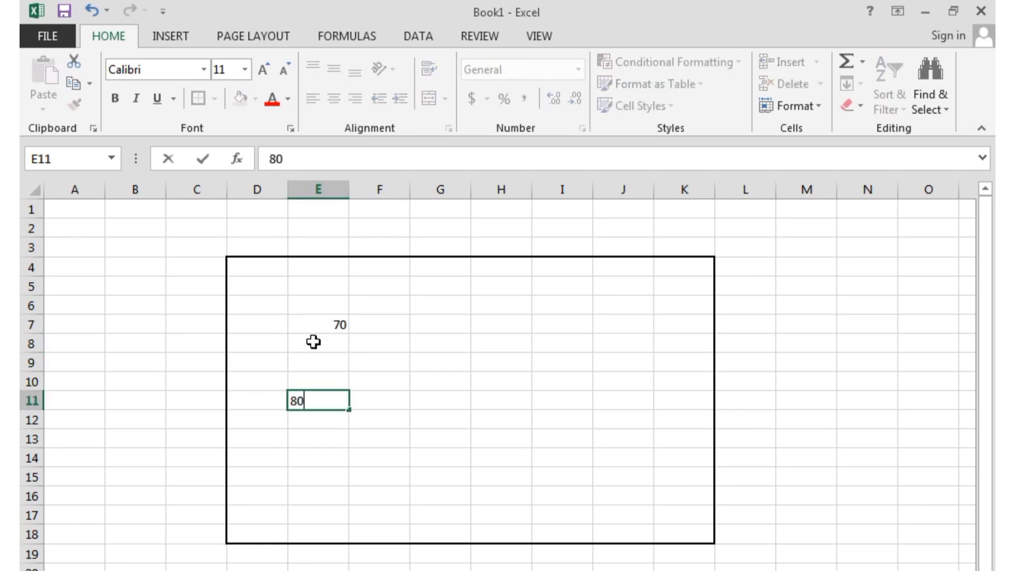
- Enter the limit values 100 in cell E8 and 50 in cell E9
click(329, 351)
text(0)
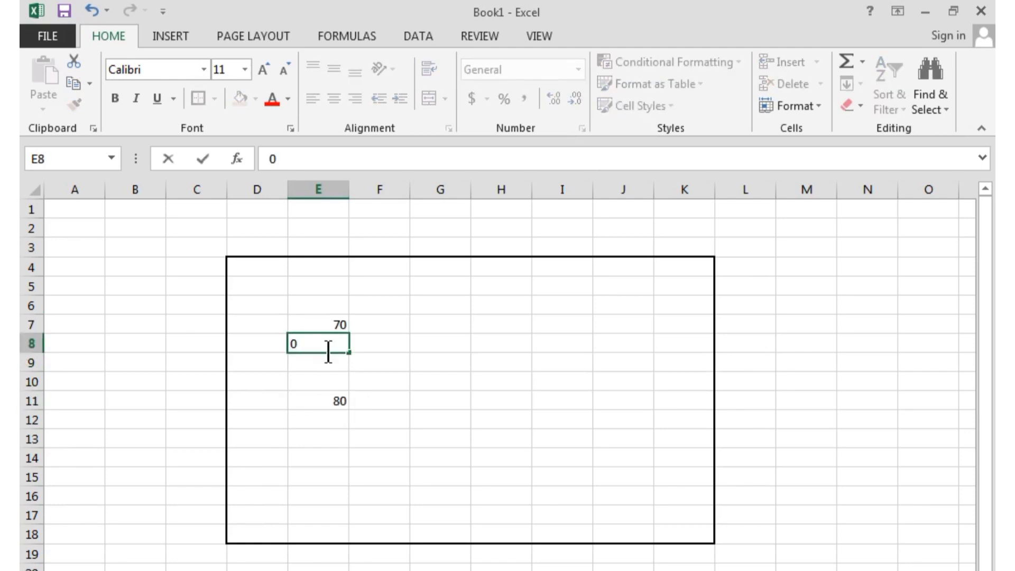
key(BackSpace)
text(0)
key(BackSpace)
text(100)
click(329, 365)
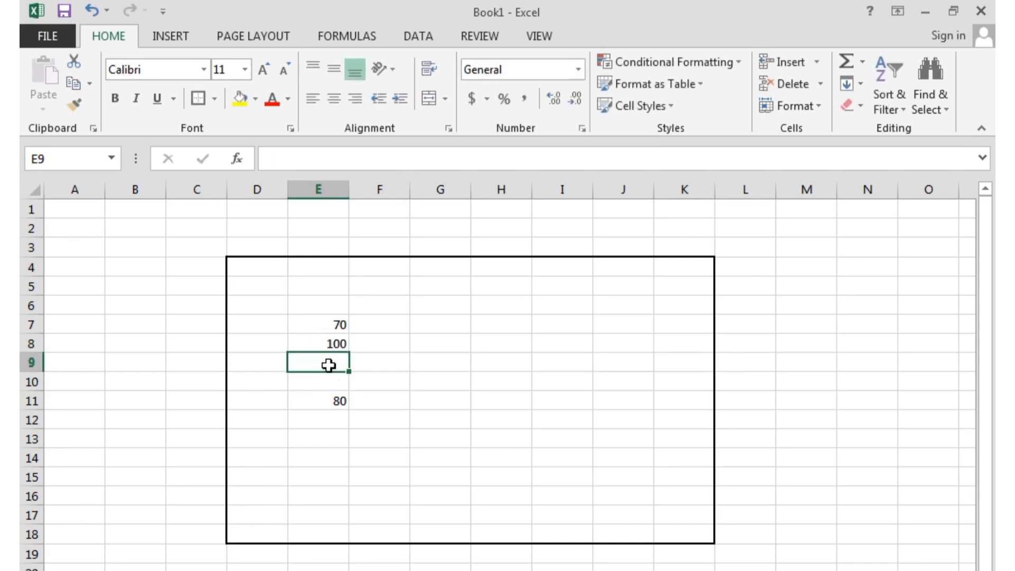
text(2)
key(BackSpace)
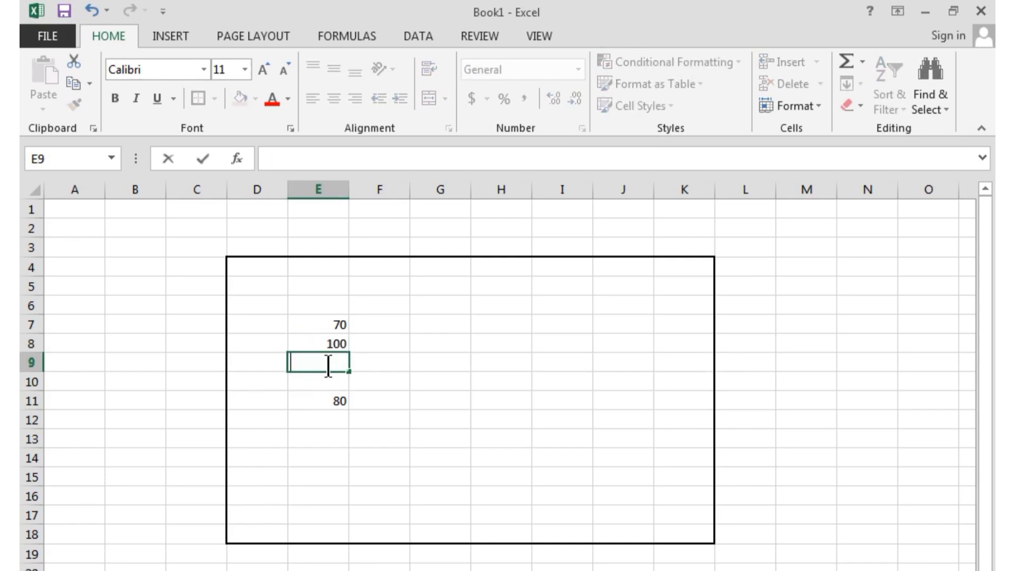
text(50)
- Try to enter 40 and 30 in turn in cell E10, discarding each entry
click(331, 387)
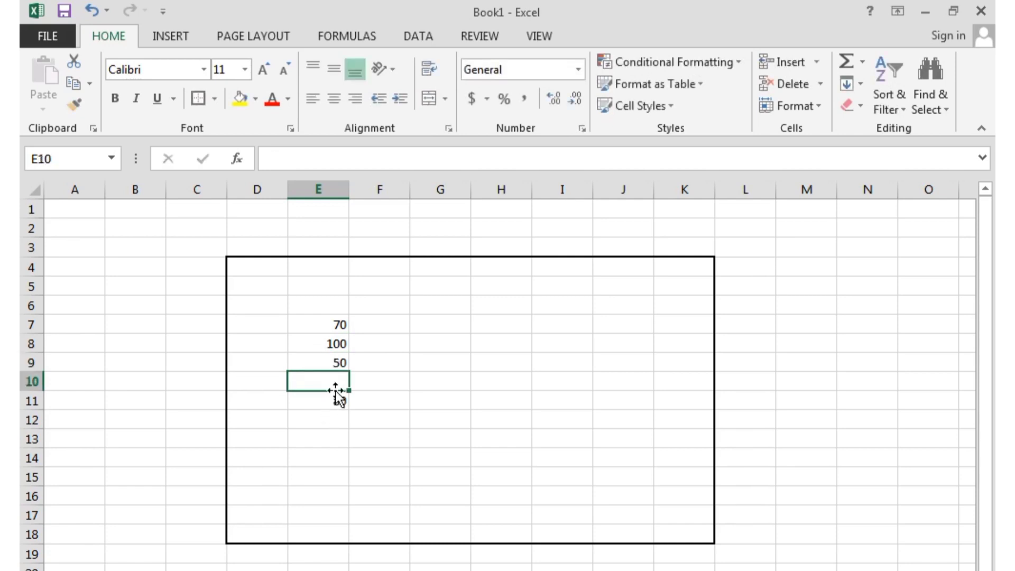
text(40)
key(Return)
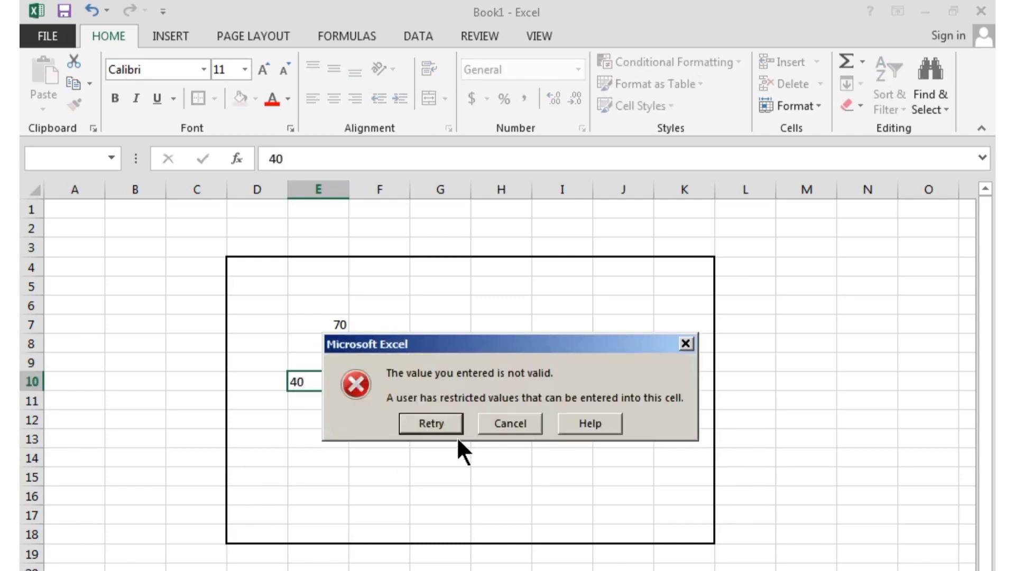
click(683, 343)
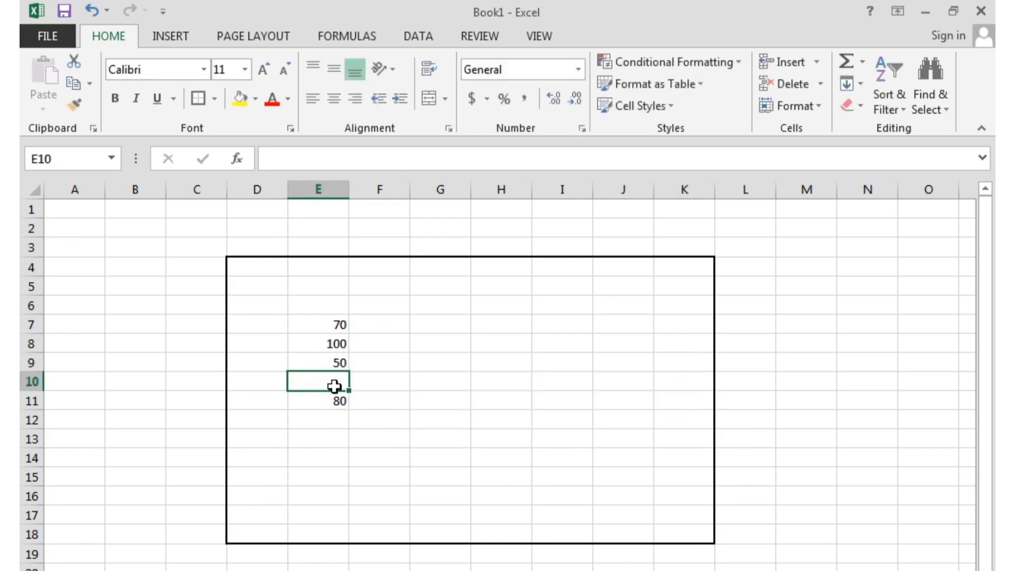
text(30)
key(Return)
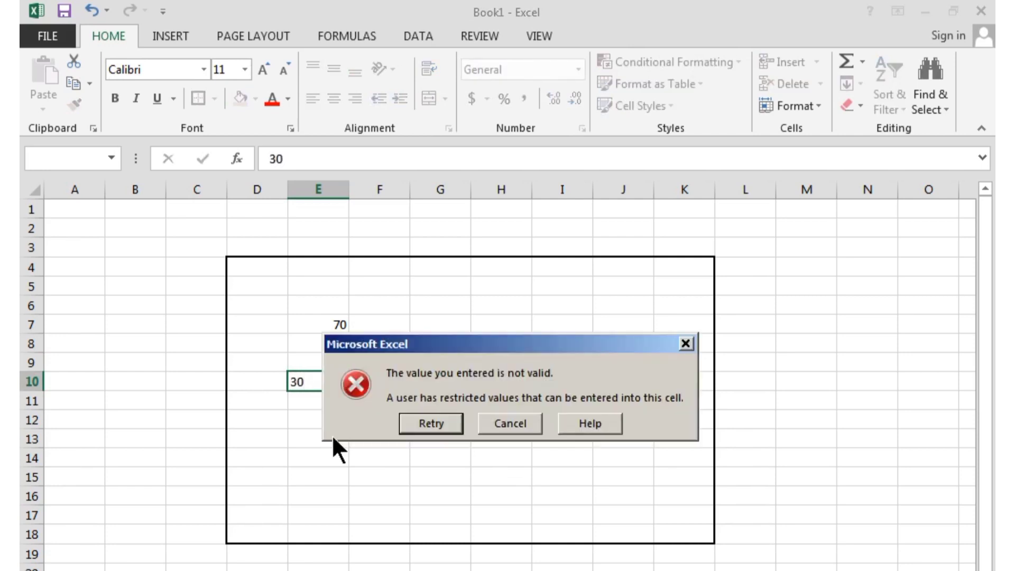
click(686, 344)
- Enter 85 in cell E10
text(7)
key(BackSpace)
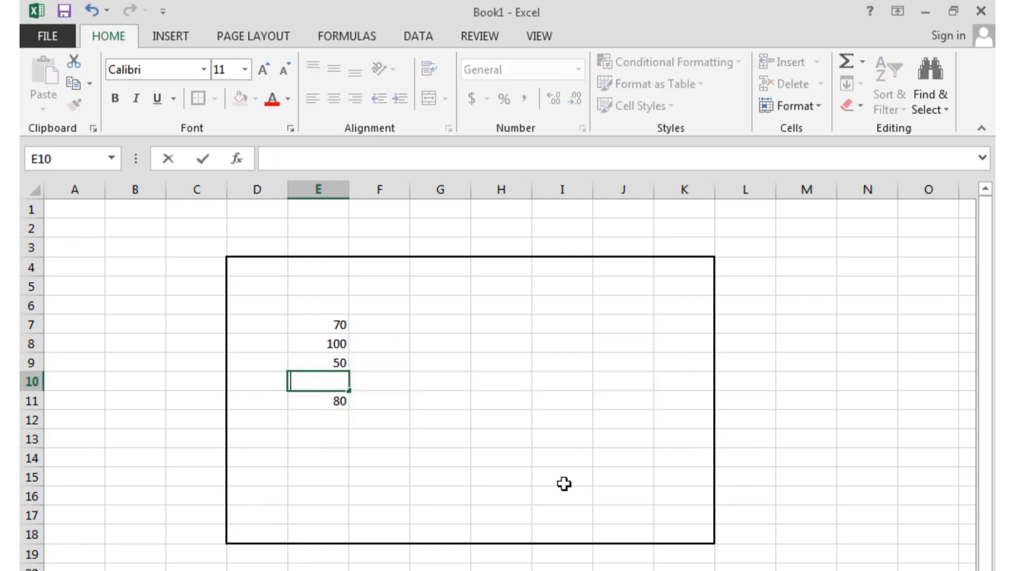
text(85)
click(393, 486)
- Try 30 in cell E12, and retry the entry with 100 instead
click(328, 424)
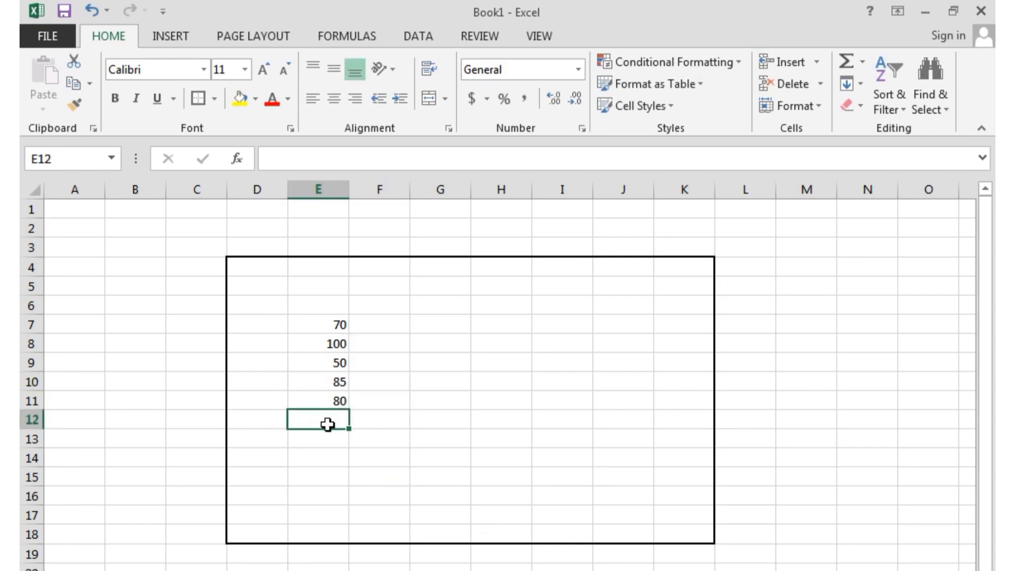
text(30)
click(394, 463)
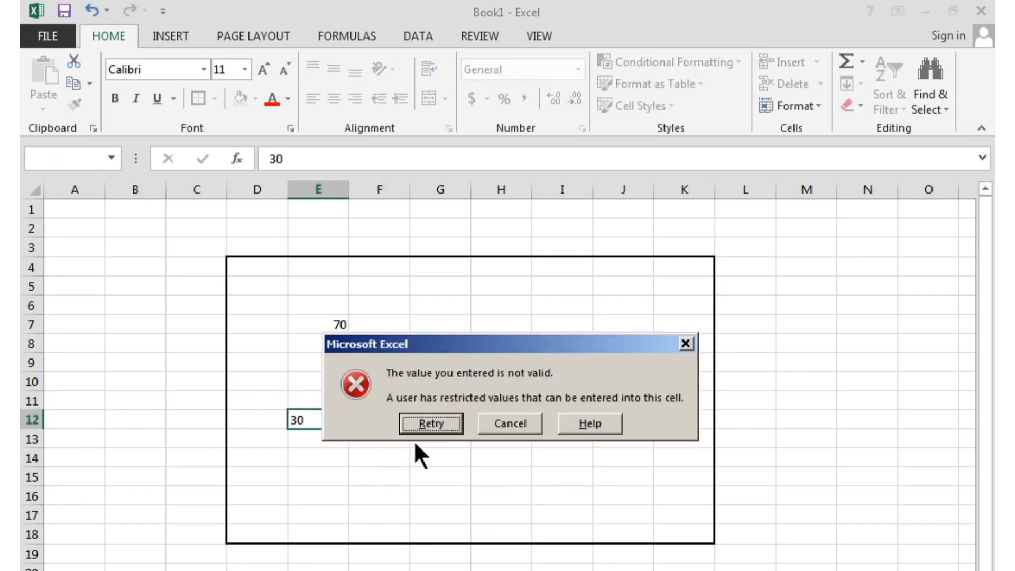
click(449, 425)
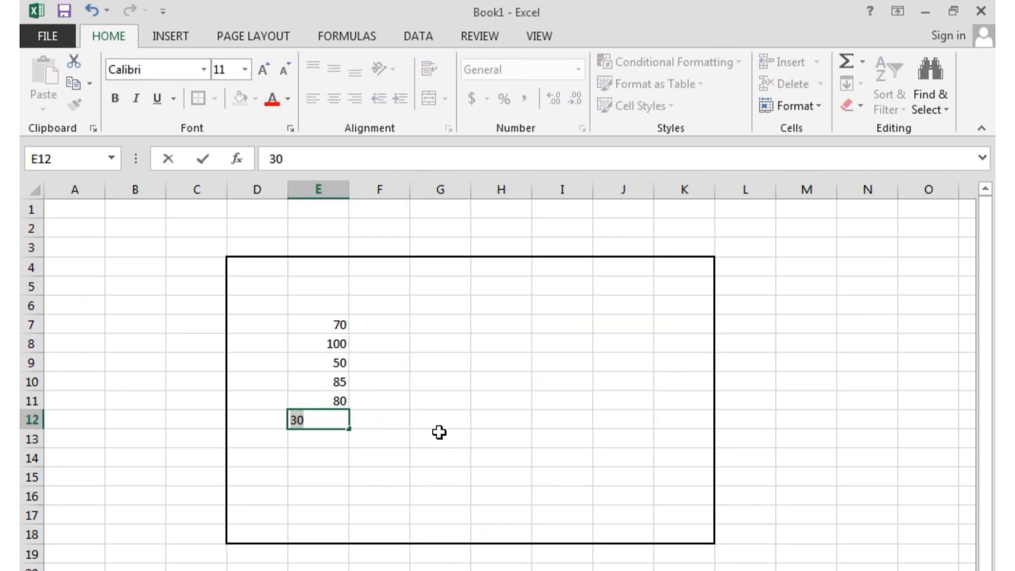
key(BackSpace)
text(100)
click(316, 454)
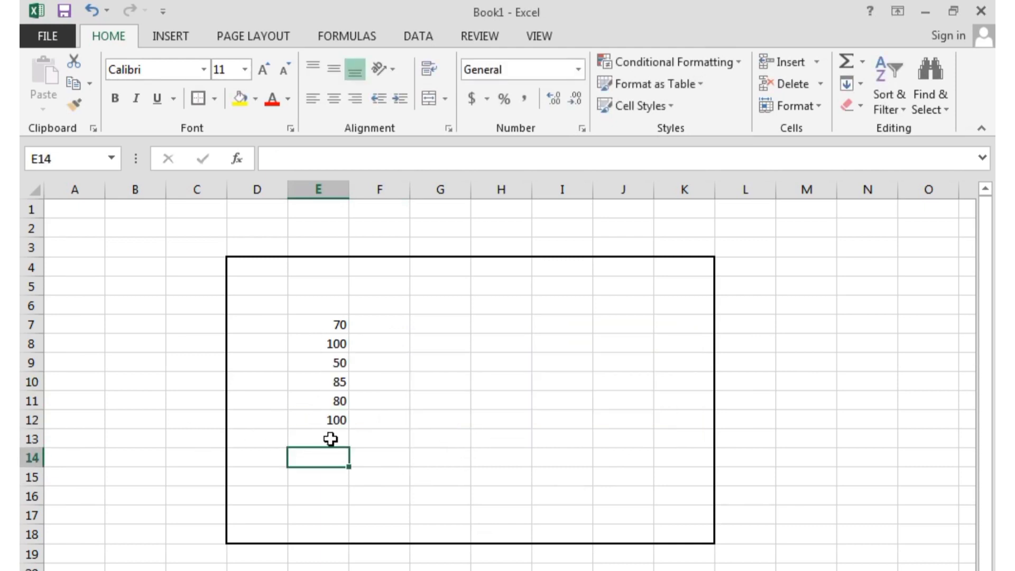
- Try to enter 30 in cell E13, and discard the entry
click(331, 435)
text(30)
click(338, 453)
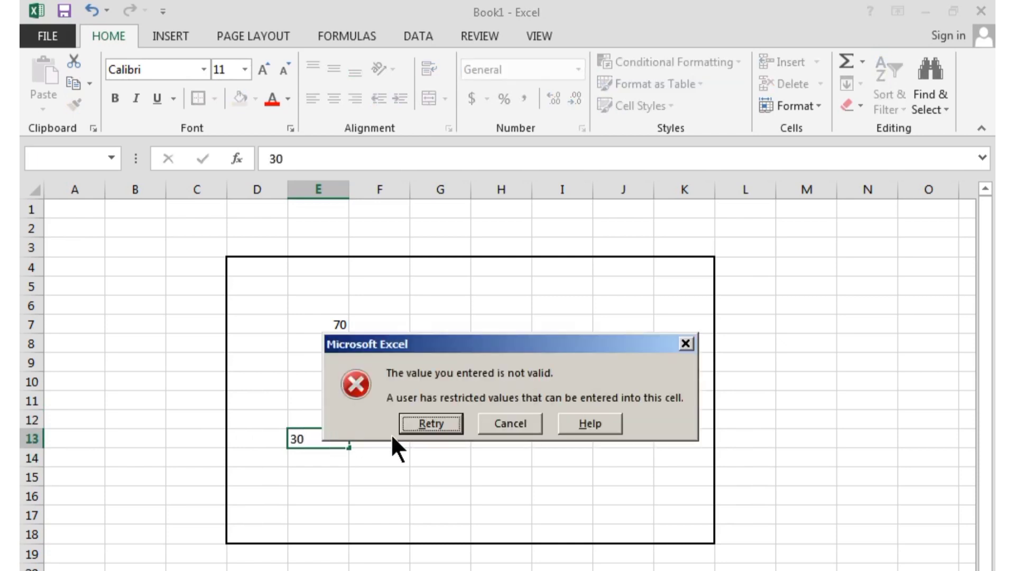
click(492, 427)
click(344, 475)
click(333, 436)
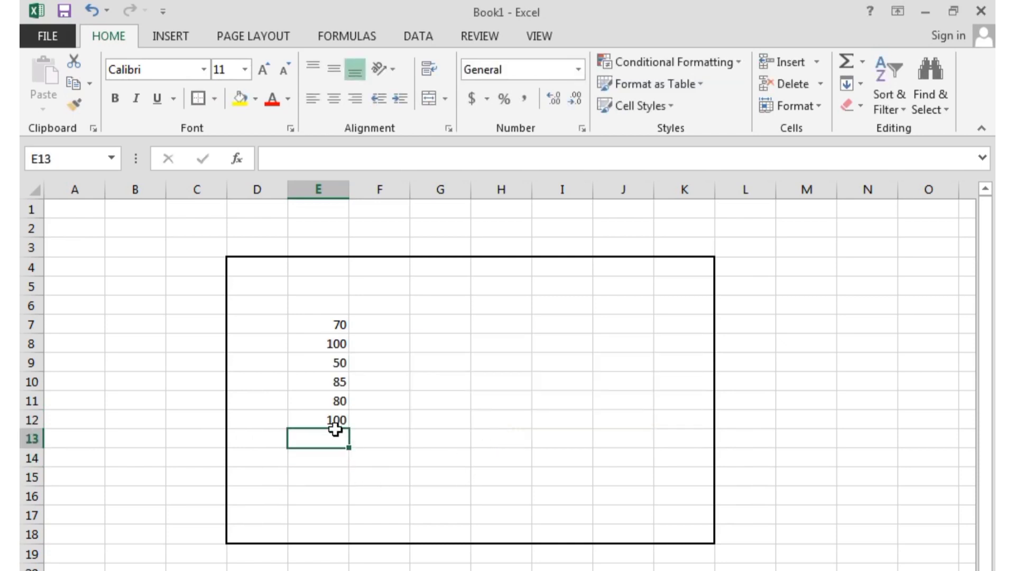
click(334, 420)
key(Return)
click(337, 422)
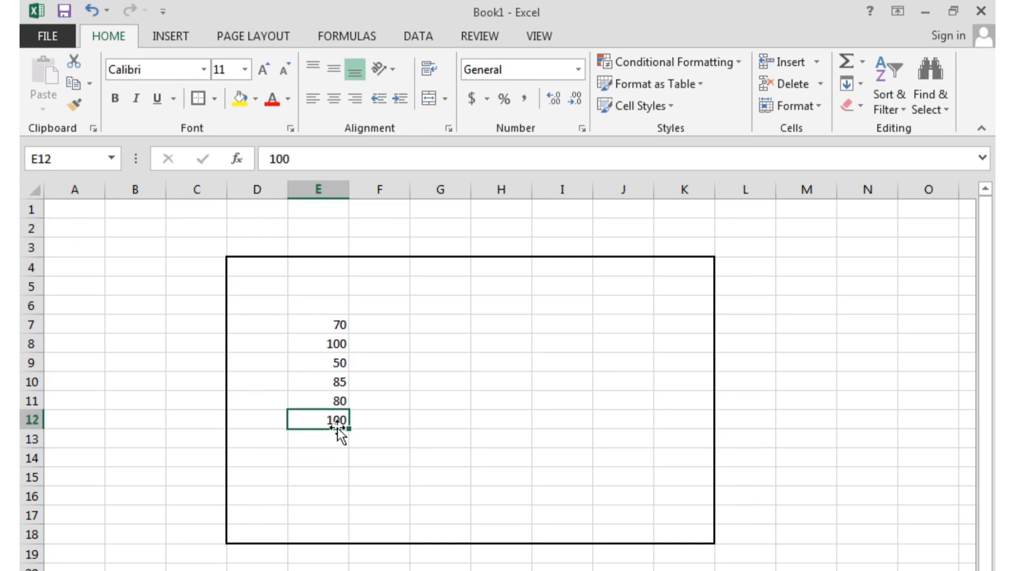
- Test cell E13 once more with the value 30, and discard the entry
click(339, 437)
text(30)
key(Return)
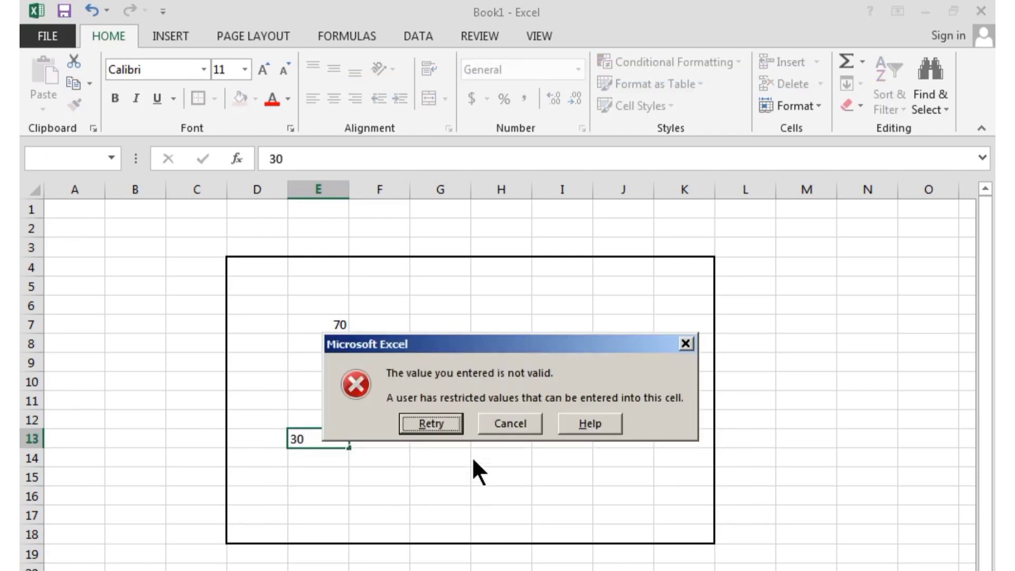
click(529, 423)
drag(268, 275, 682, 538)
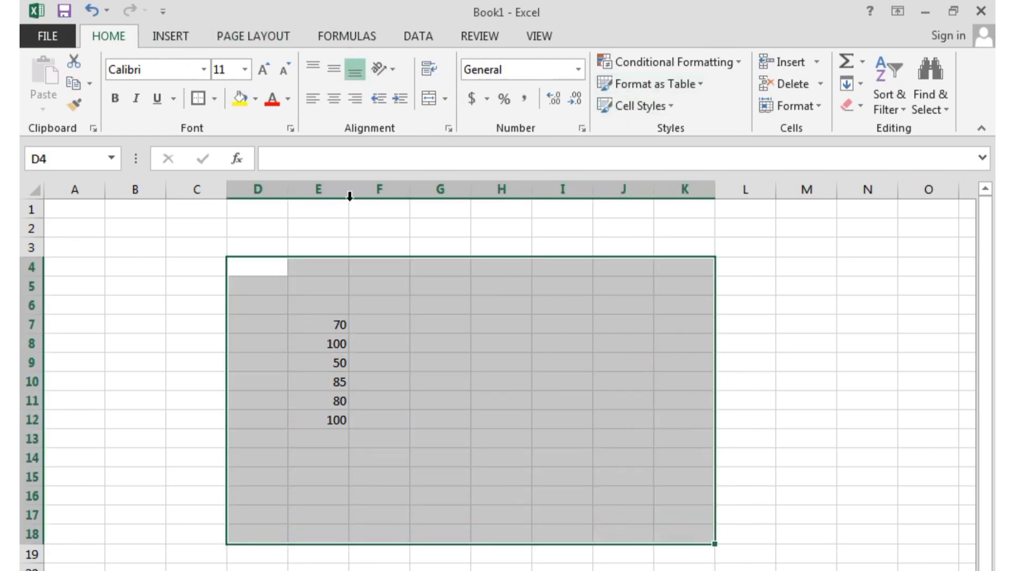
click(372, 401)
click(339, 345)
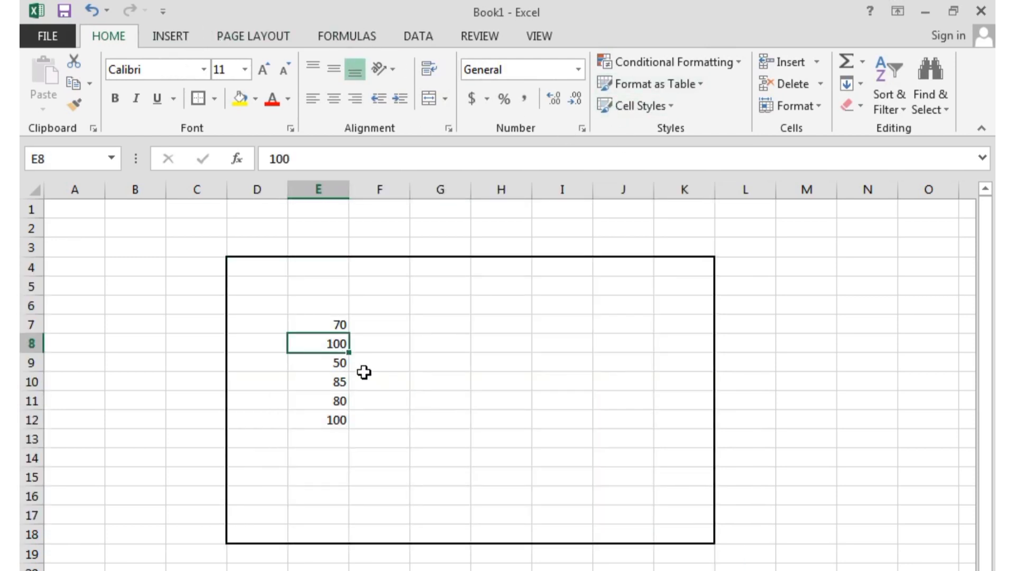
- Try the out-of-range value 30 in cell E13 again and dismiss the error alert
click(336, 421)
click(335, 442)
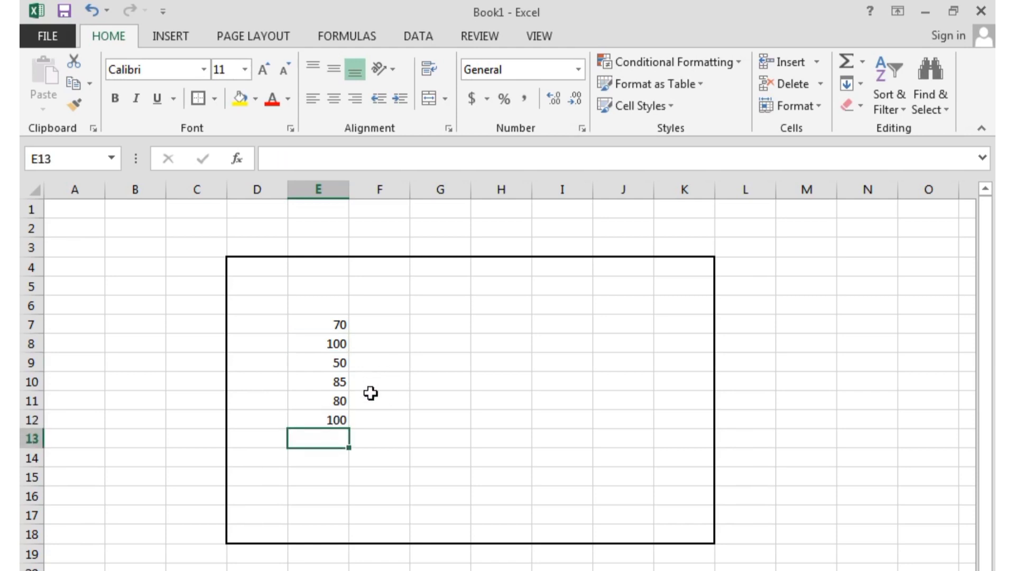
text(30)
key(Return)
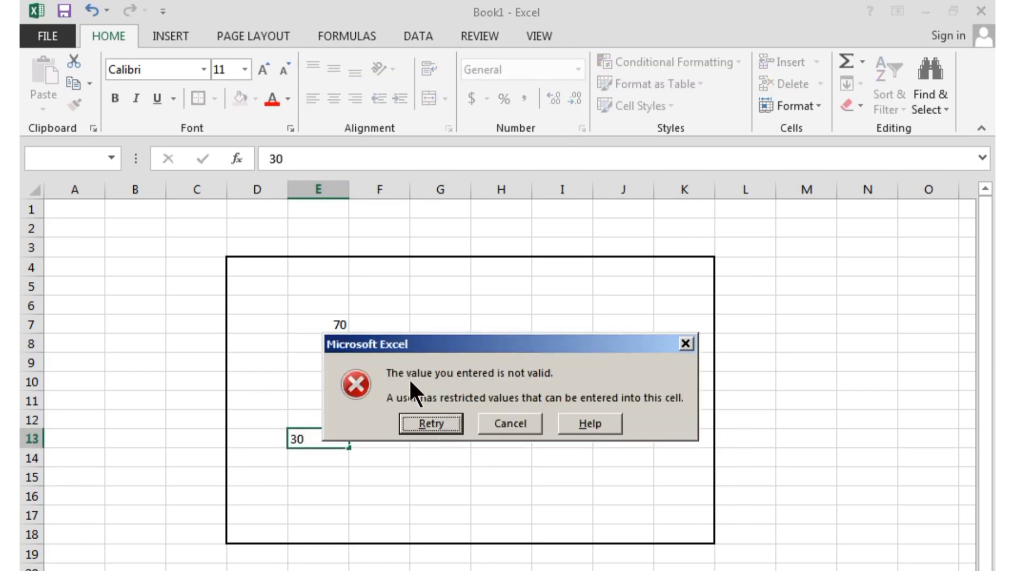
click(685, 344)
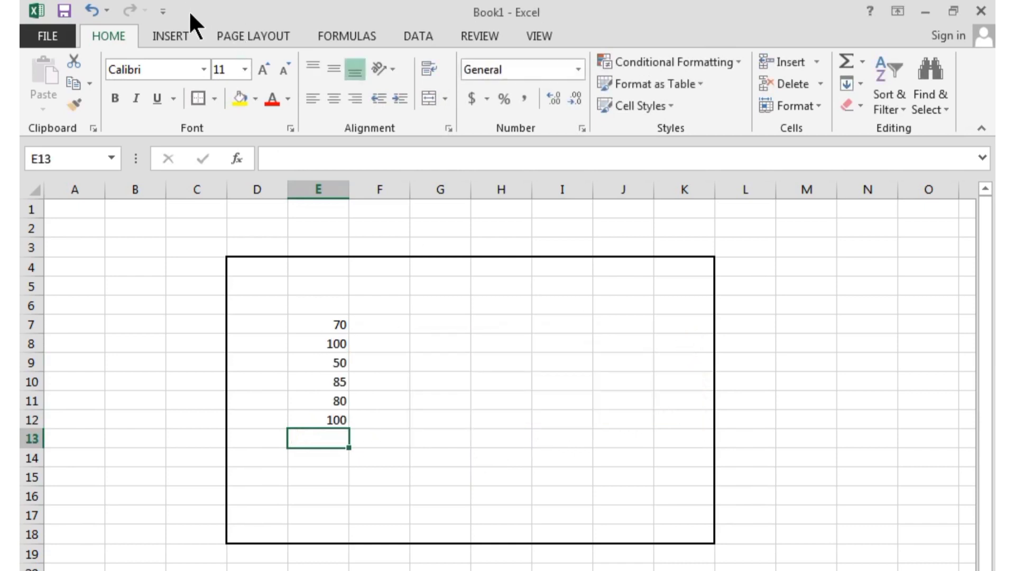
- Select the bordered range D4:K18 and open its data validation settings
click(362, 355)
click(308, 246)
click(336, 267)
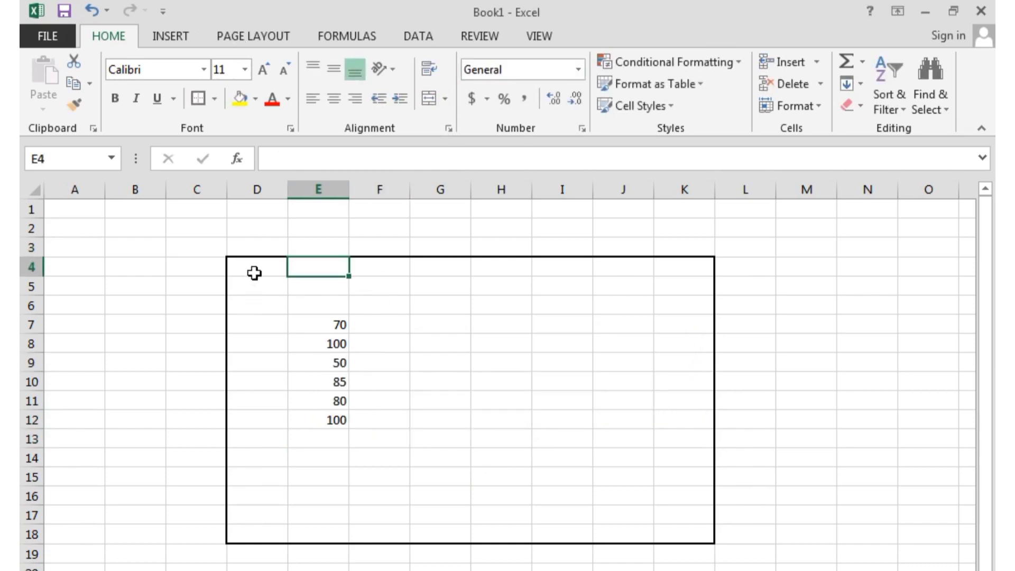
drag(254, 271, 320, 306)
drag(502, 360, 695, 533)
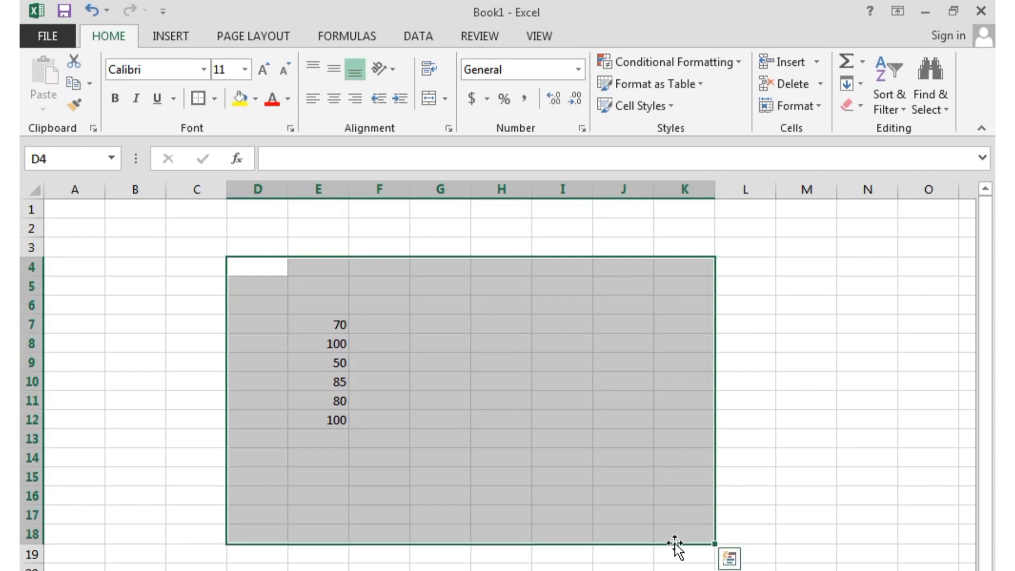
click(426, 35)
click(572, 110)
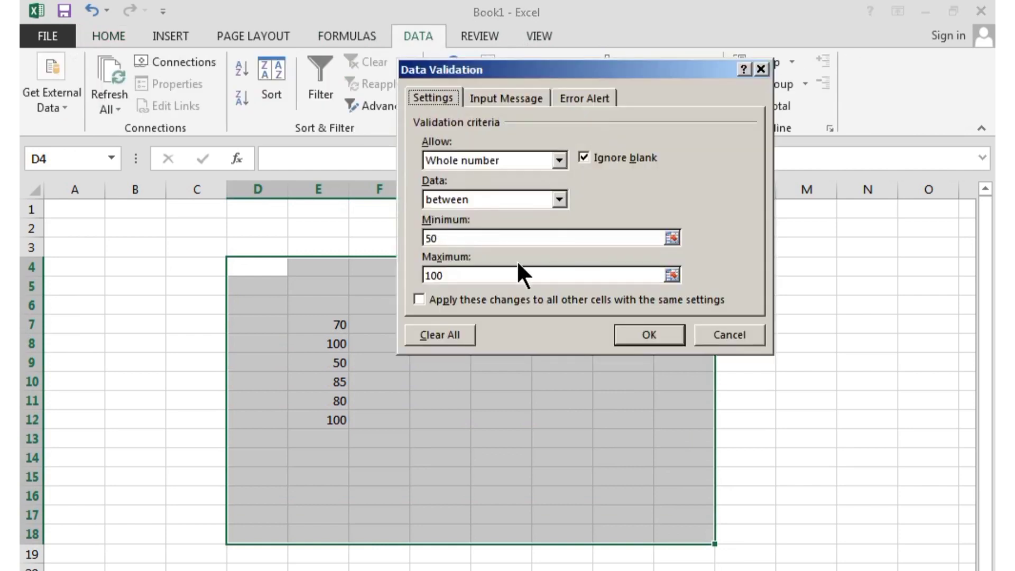
- Set the error alert style of the range's validation rule to Warning and apply it
click(599, 94)
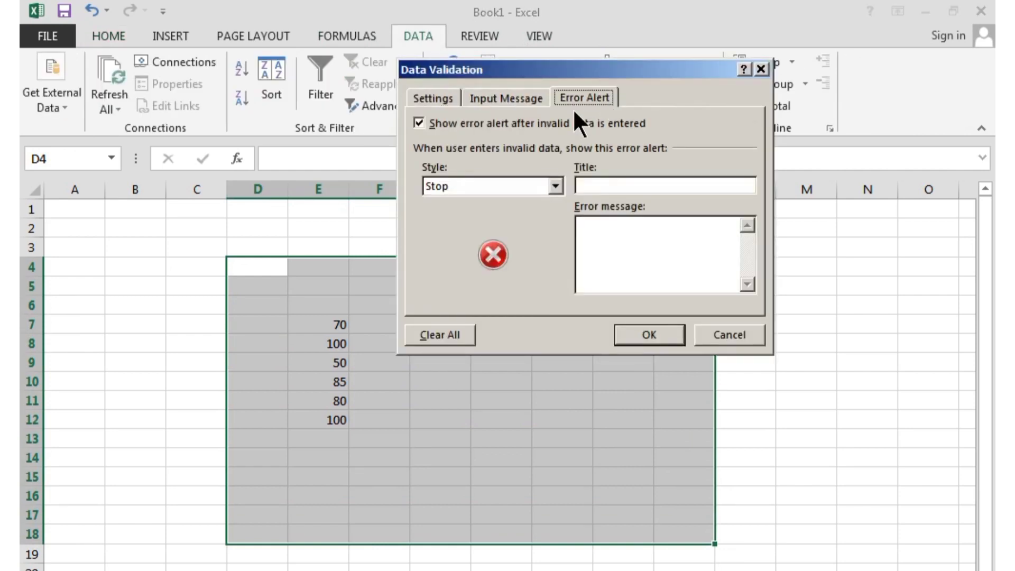
click(428, 97)
click(487, 96)
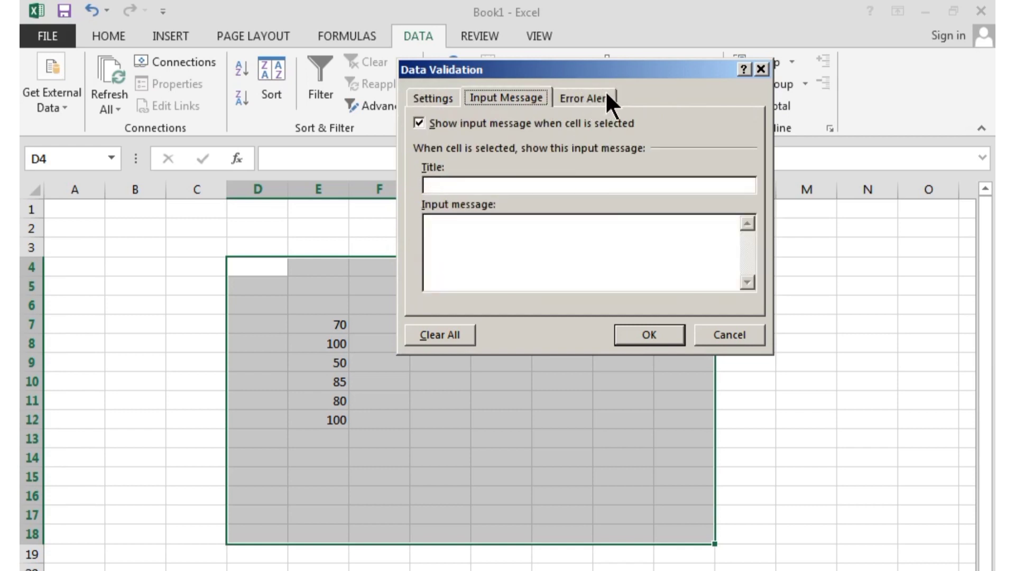
click(605, 90)
click(485, 99)
click(582, 98)
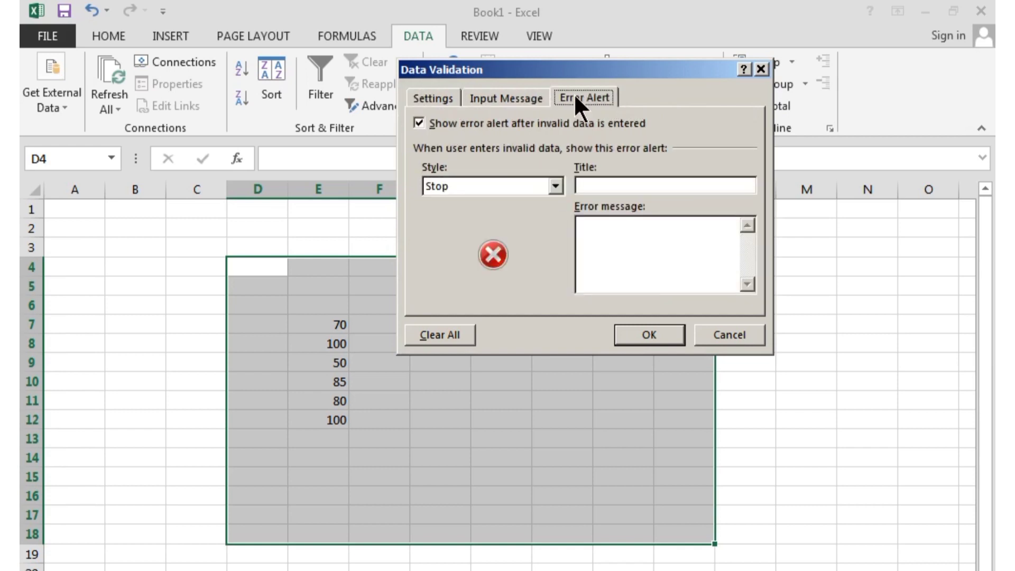
click(554, 186)
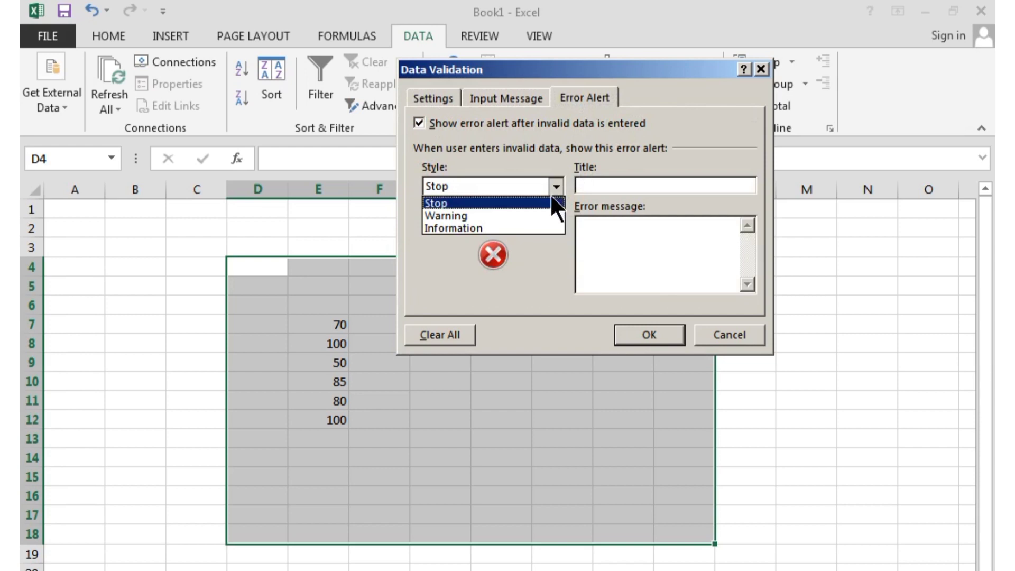
click(504, 215)
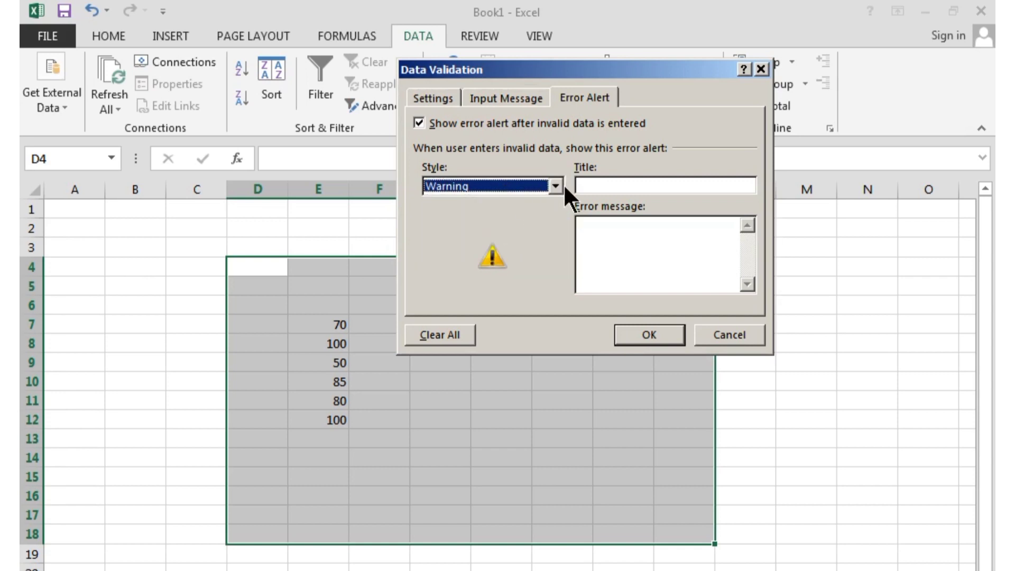
click(657, 333)
- Enter 30 in cell G9 and accept the invalid value despite the warning
click(444, 365)
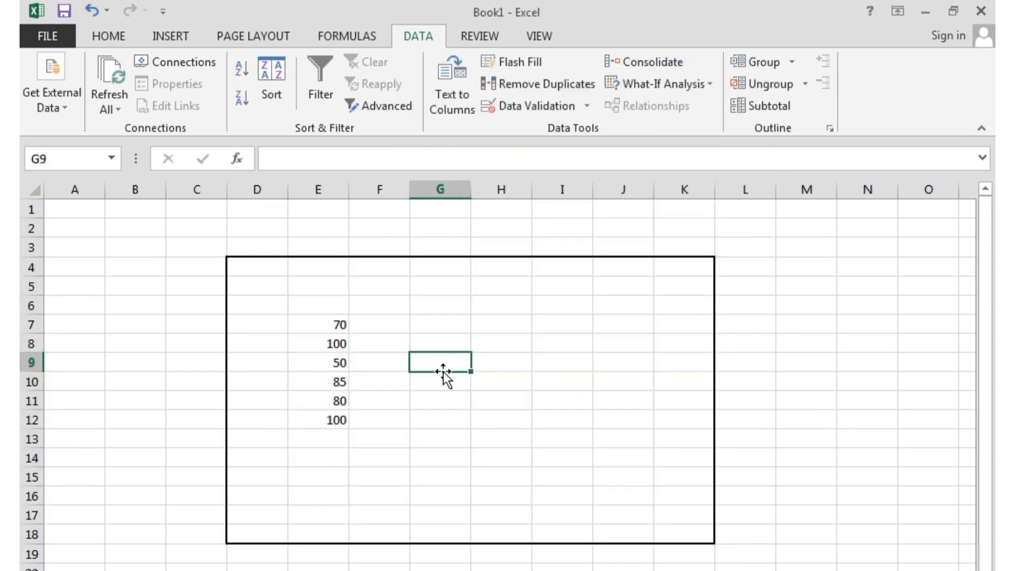
text(30)
key(Return)
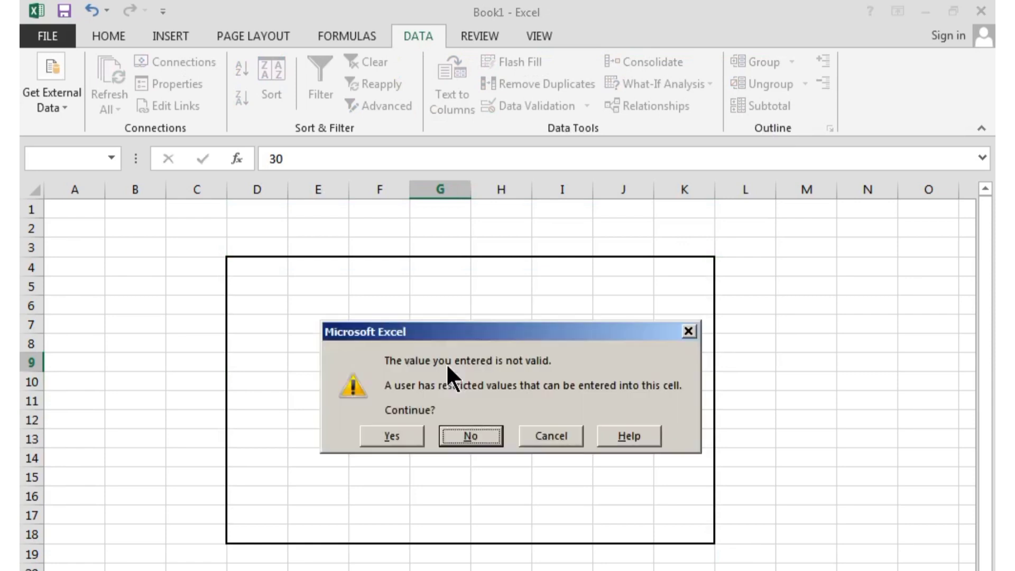
click(399, 433)
- Enter 120 in cell G10 and accept the invalid value despite the warning
click(457, 418)
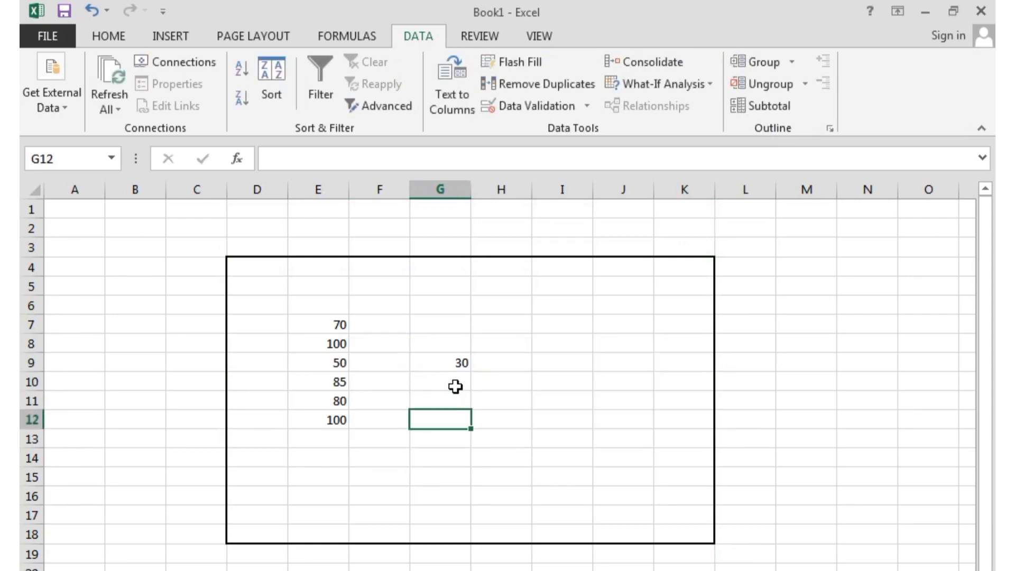
click(455, 385)
click(434, 440)
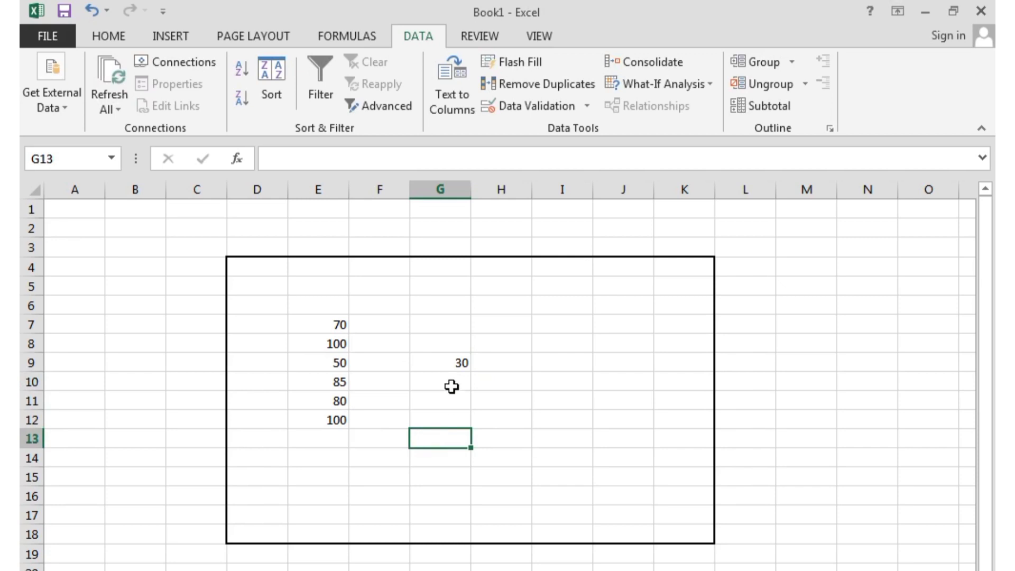
click(452, 385)
text(120)
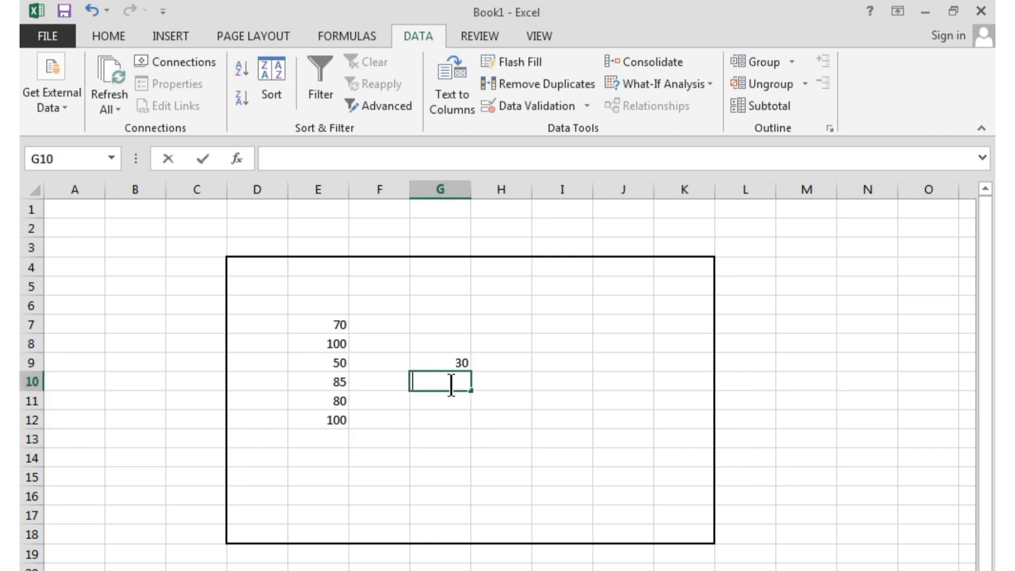
key(Return)
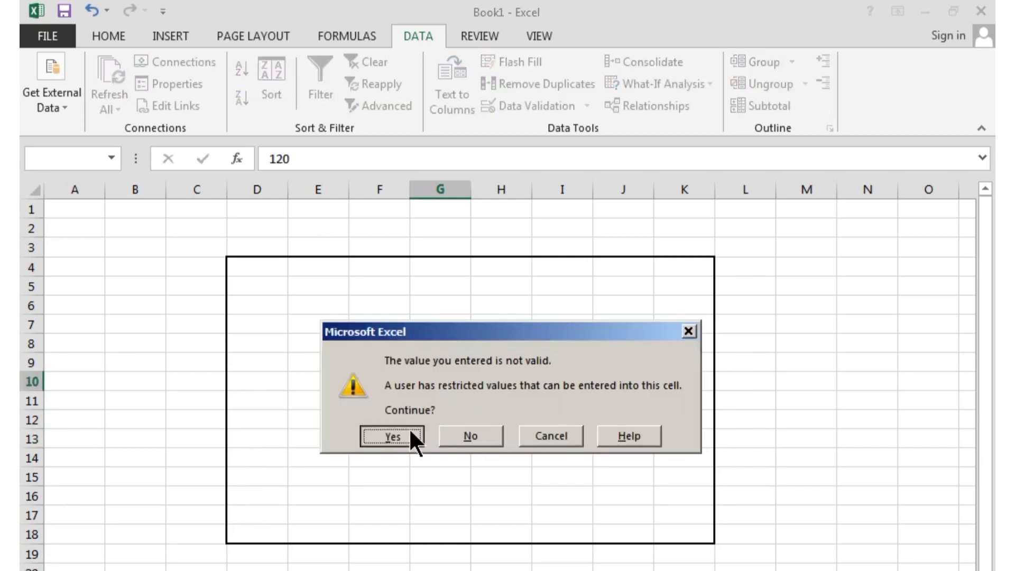
click(411, 437)
click(448, 441)
- Try to enter 130 in cell G11, declining to continue at the warning so the entry can be edited
click(447, 404)
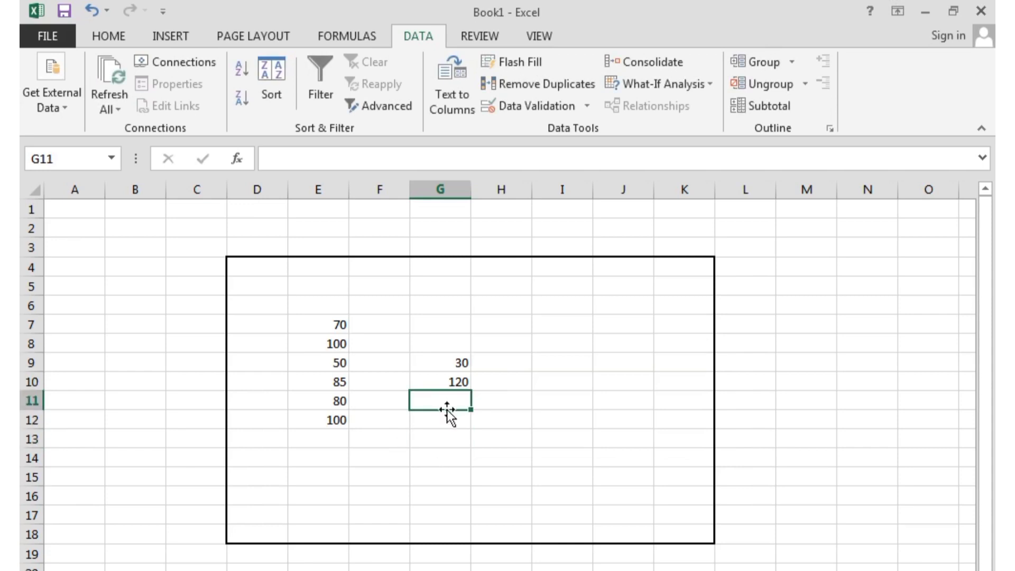
text(130)
key(Return)
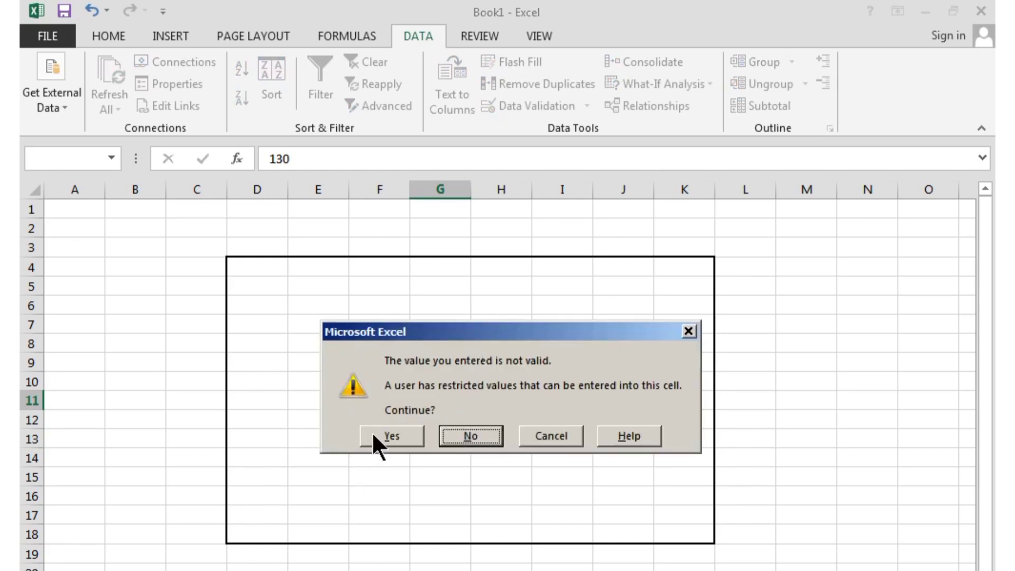
click(484, 438)
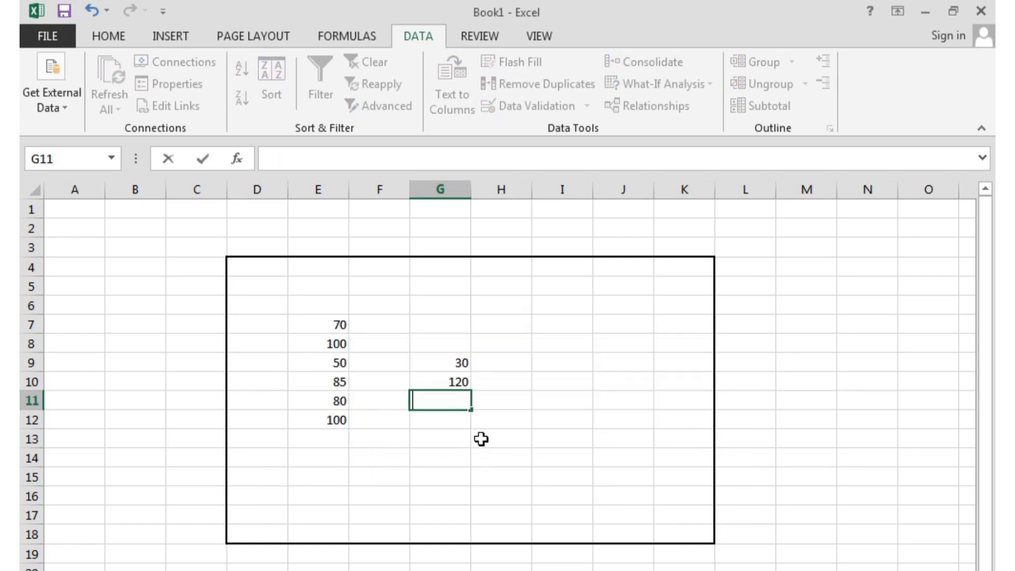
key(Return)
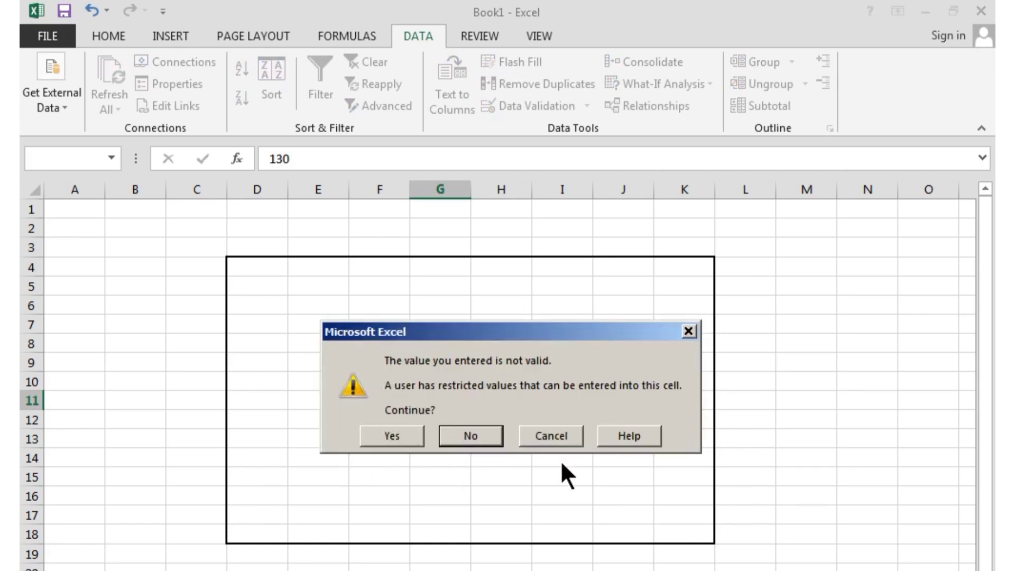
drag(520, 323, 567, 258)
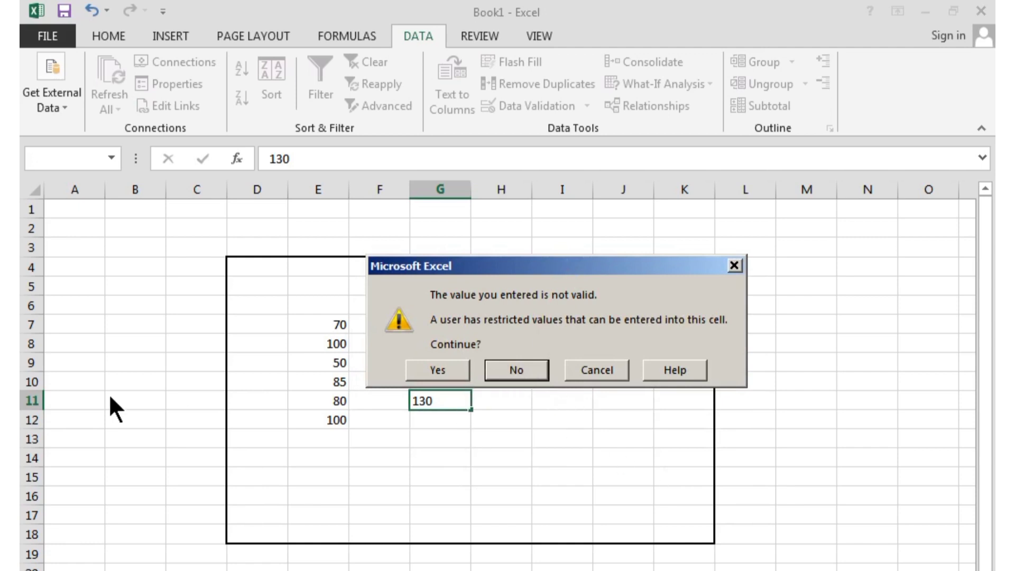
click(520, 370)
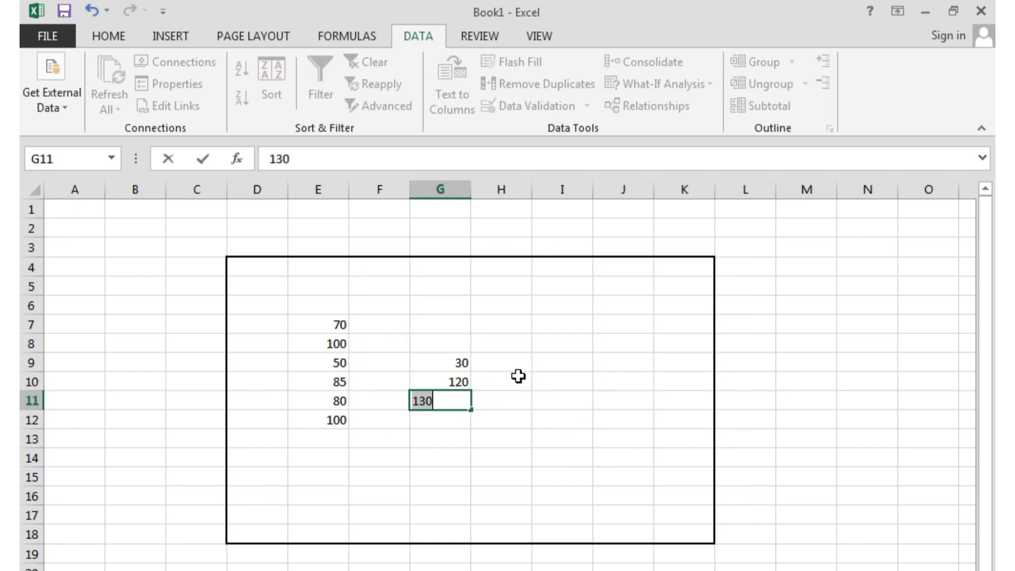
- Resubmit 130 in cell G11 and cancel the entry at the warning
key(Return)
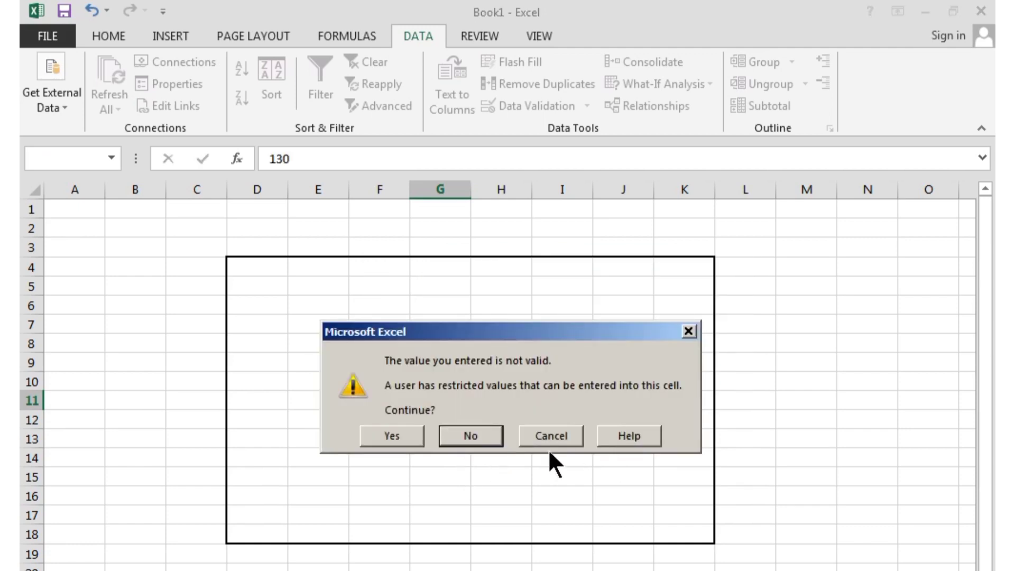
click(550, 442)
click(428, 442)
click(445, 401)
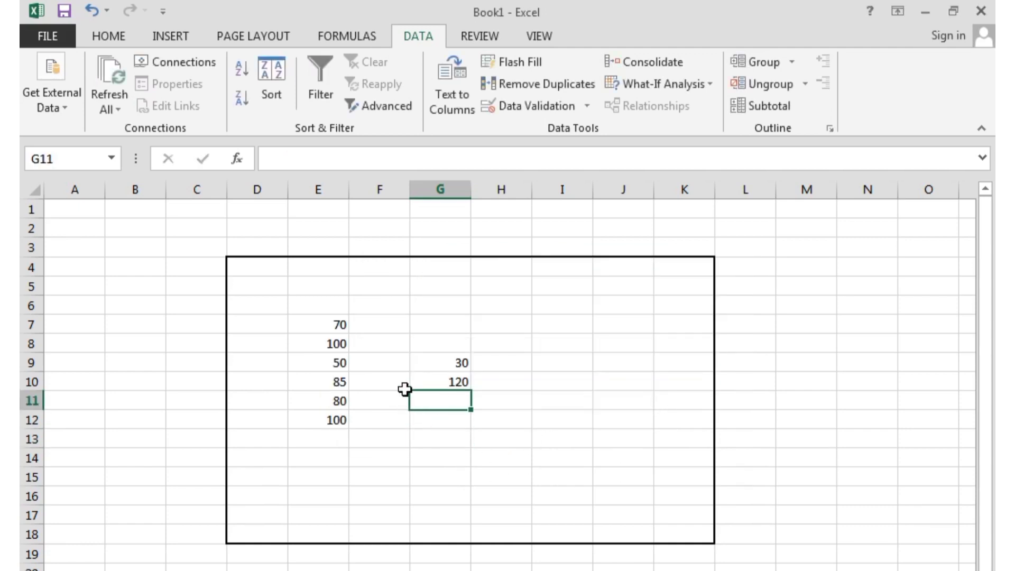
click(447, 366)
click(447, 401)
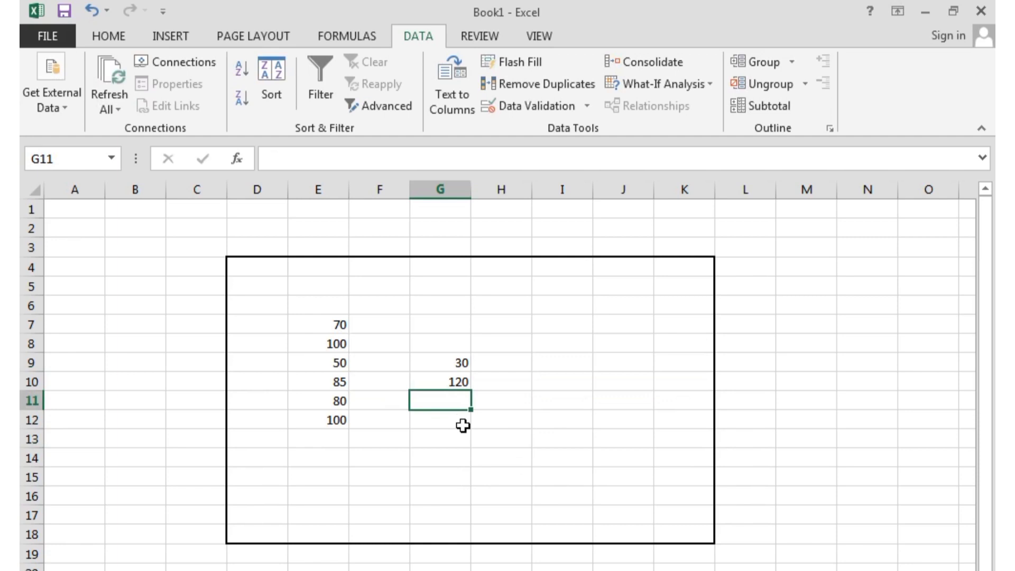
- Set the data validation error alert style for the range D4:K18 to Information
click(585, 105)
click(275, 297)
drag(272, 268, 684, 535)
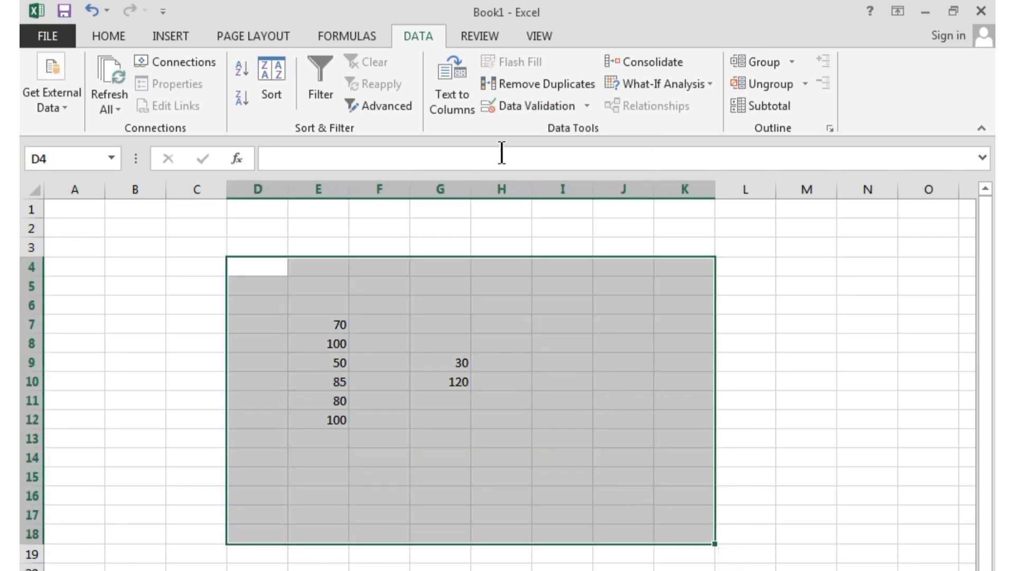
click(535, 109)
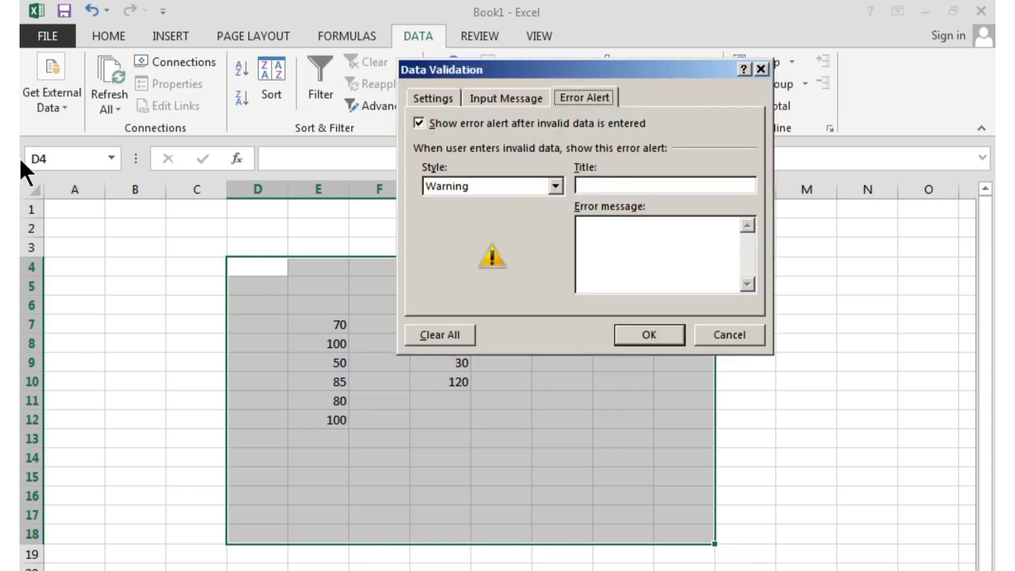
click(556, 186)
click(516, 229)
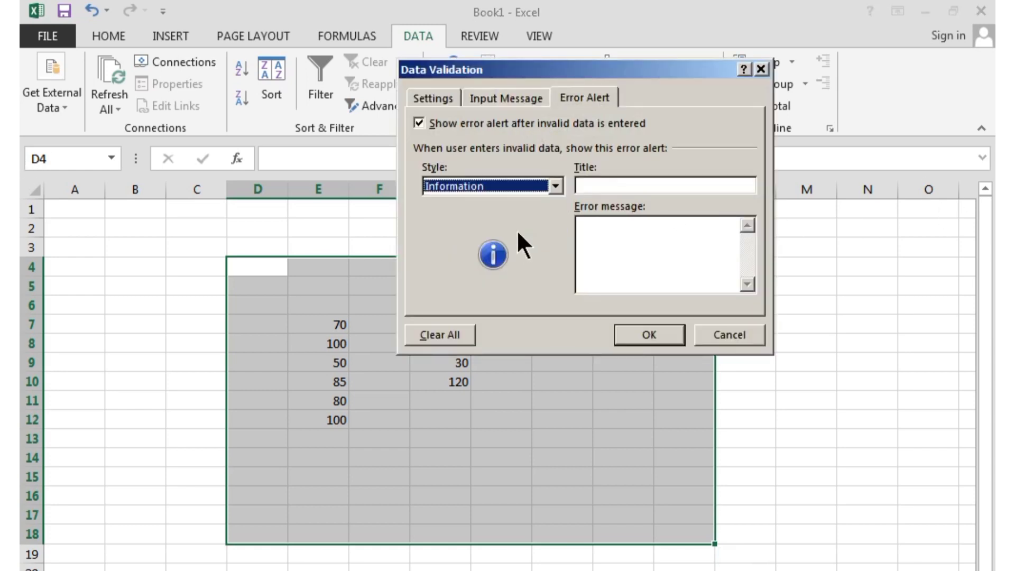
click(654, 328)
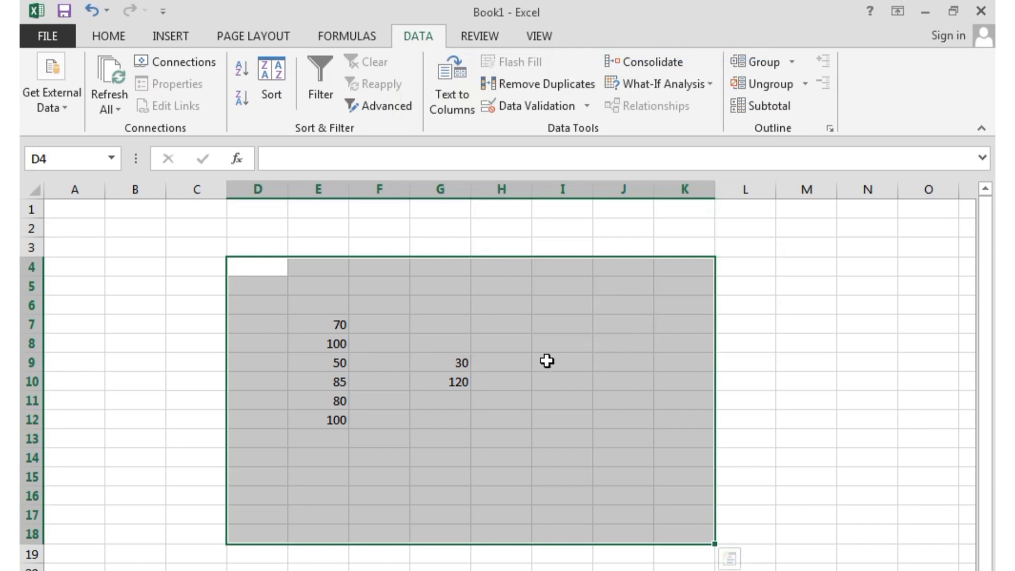
- Enter the valid value 80 in cell I9 to test the rule with the Information alert style
click(444, 388)
click(478, 363)
click(535, 362)
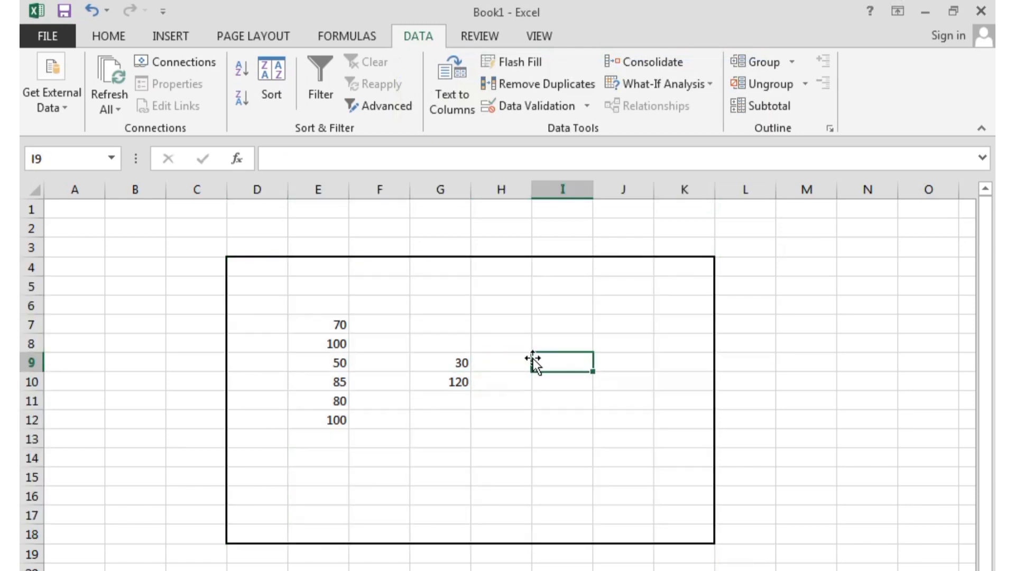
text(80)
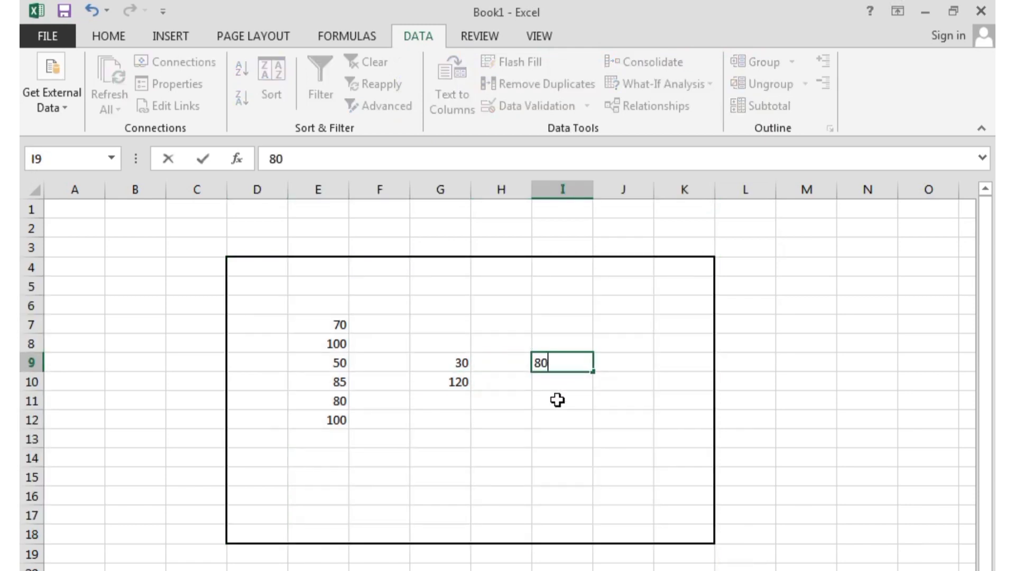
key(Return)
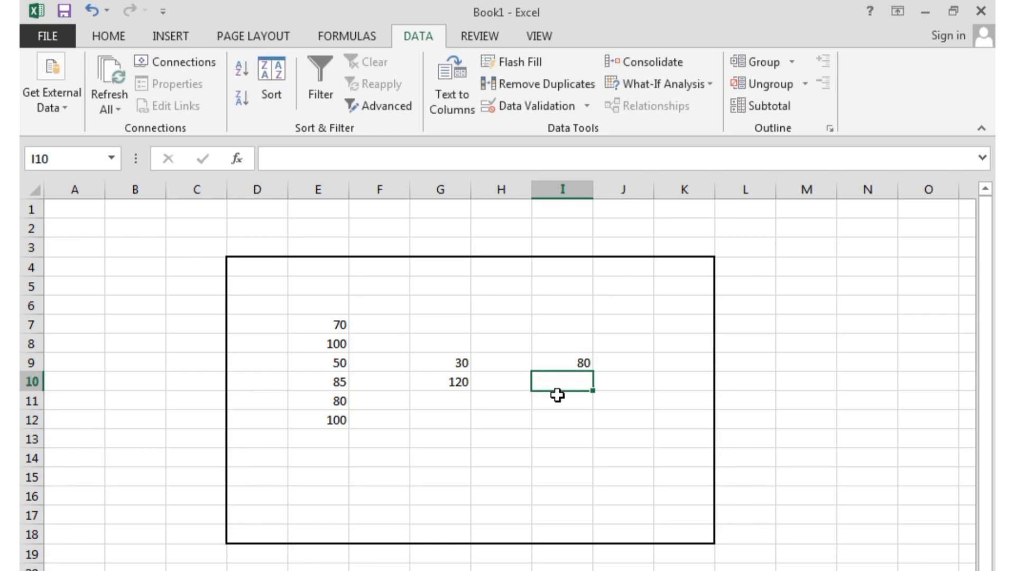
- Enter the out-of-range value 30 in cell I10 and accept it at the information alert
text(30)
key(Return)
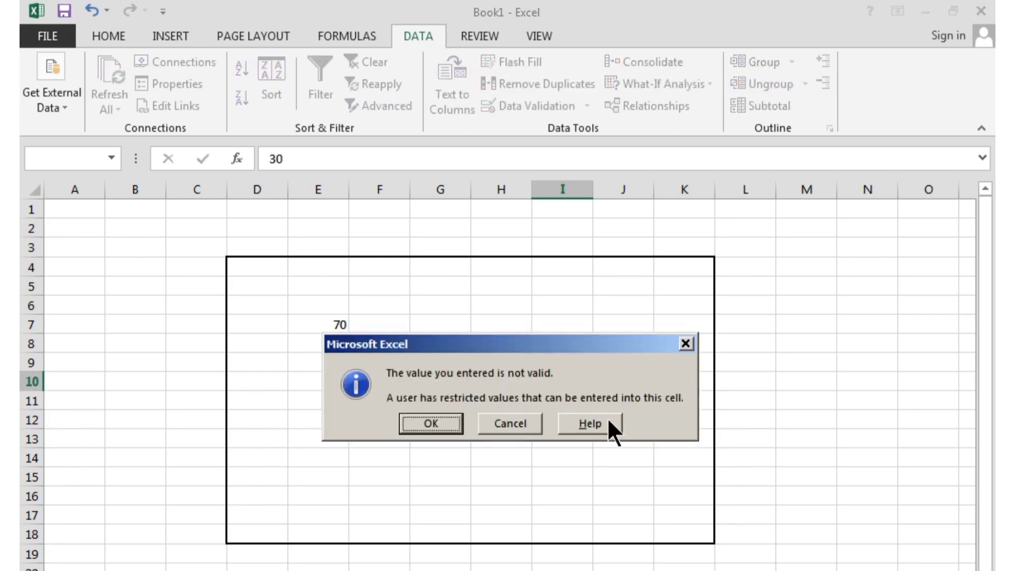
click(420, 420)
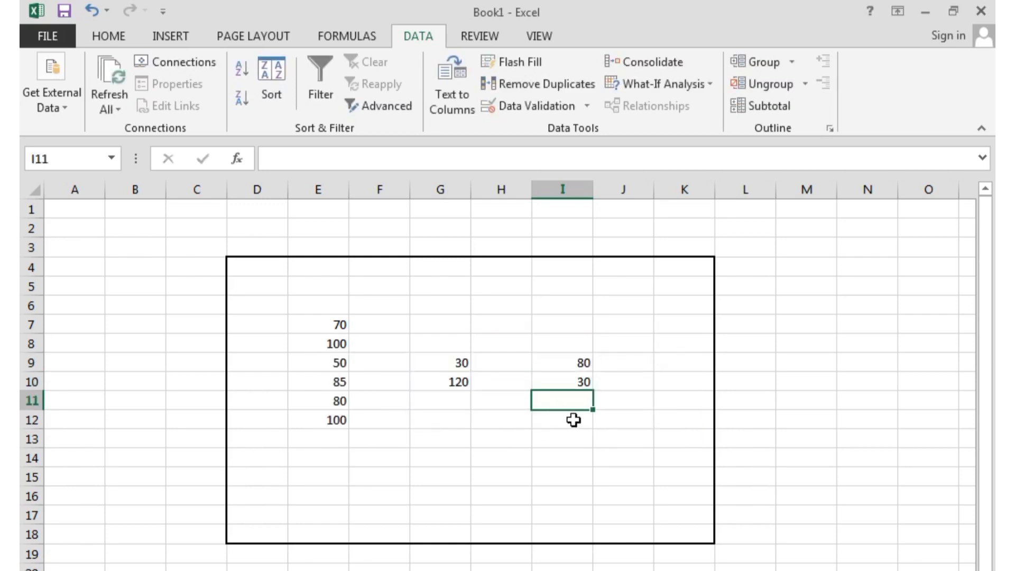
- Try to enter 20 in cell I11, cancelling the entry at the information alert
text(20)
key(Return)
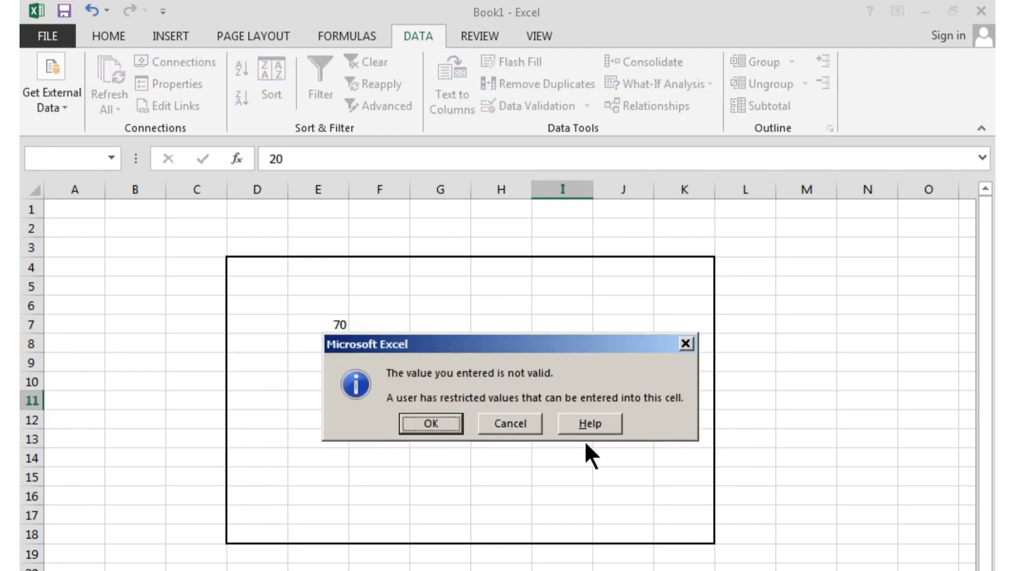
click(525, 423)
click(540, 435)
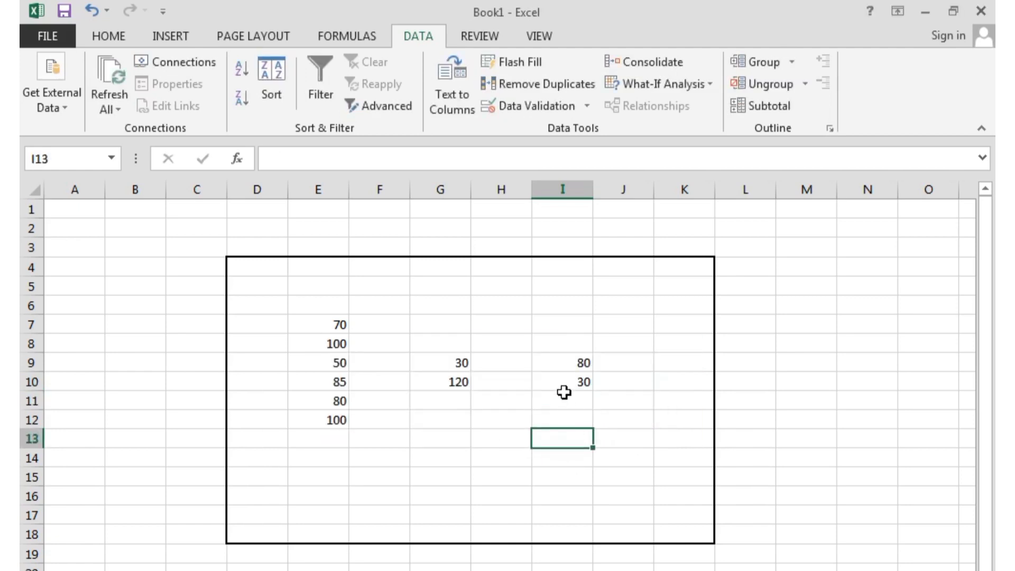
click(564, 395)
click(580, 384)
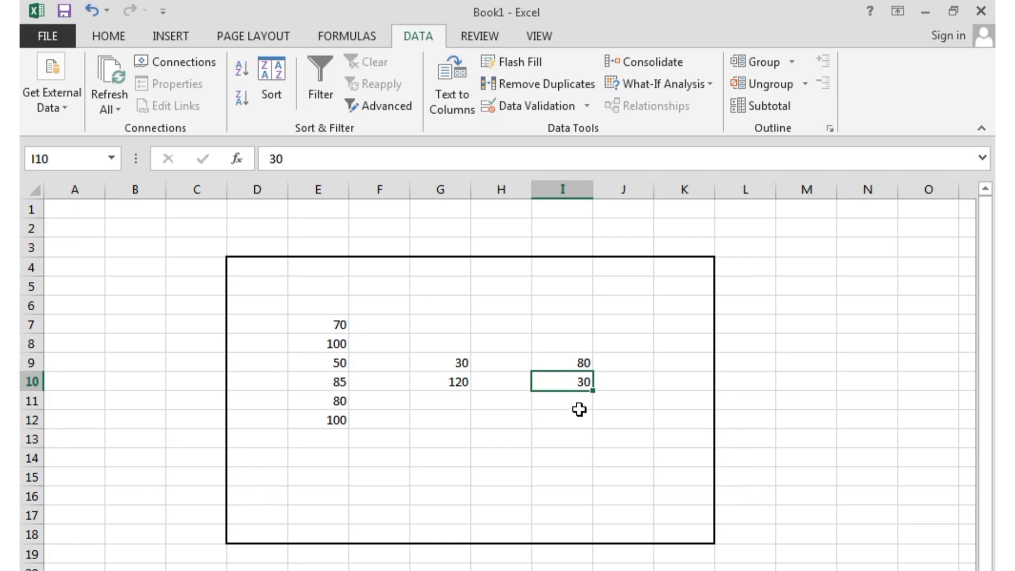
- Enter the out-of-range value 110 in cell I11 and accept it at the information alert
click(576, 435)
click(575, 405)
text(110)
key(Return)
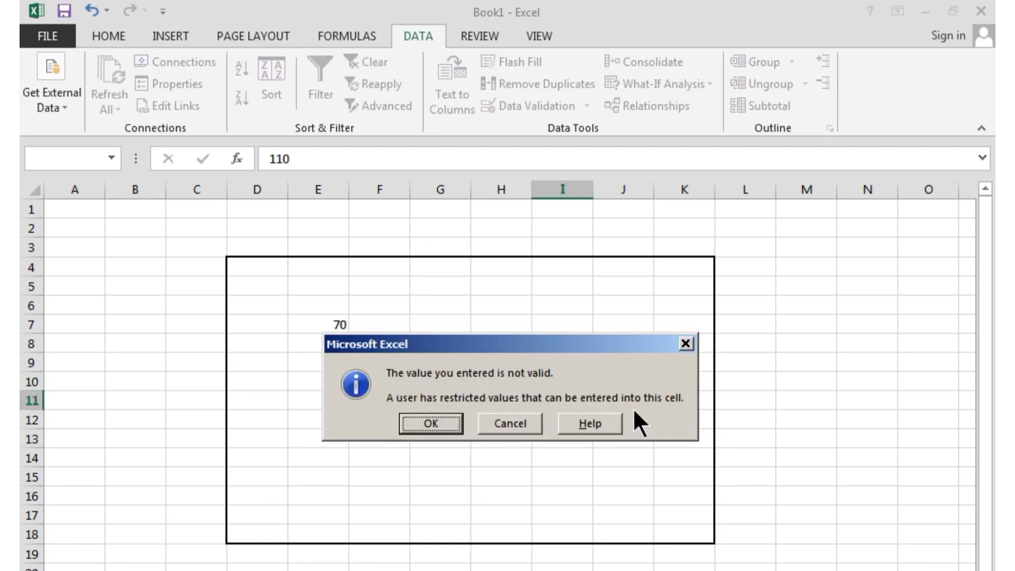
click(438, 424)
click(435, 380)
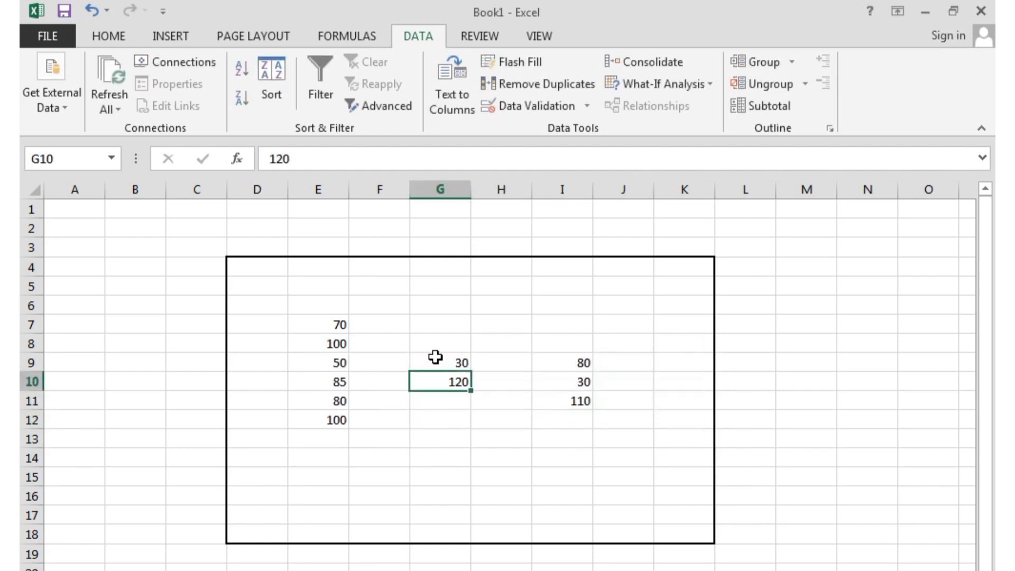
- Set the data validation error alert style for the range D4:K18 back to Stop
drag(258, 267, 687, 534)
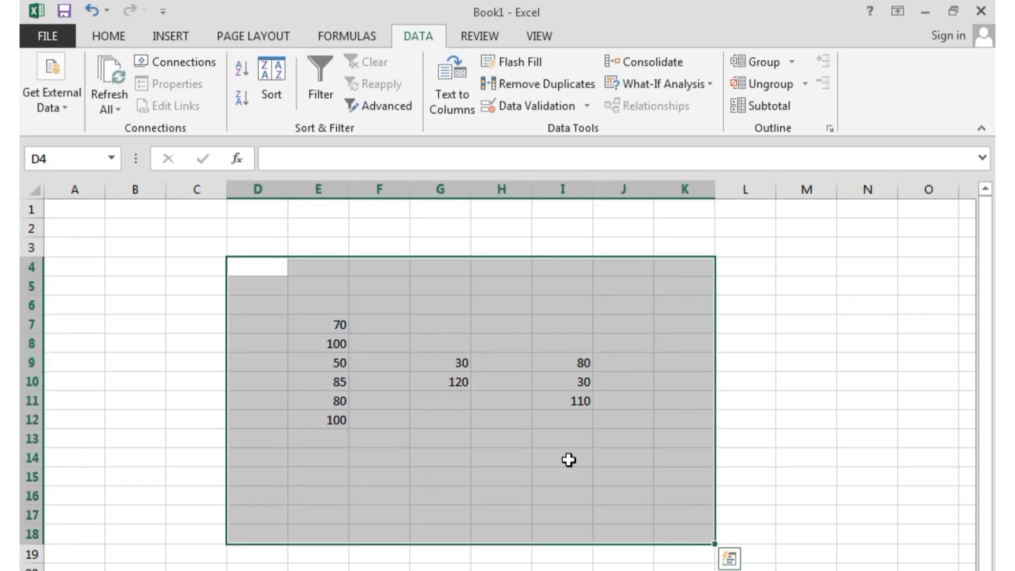
click(538, 107)
click(553, 186)
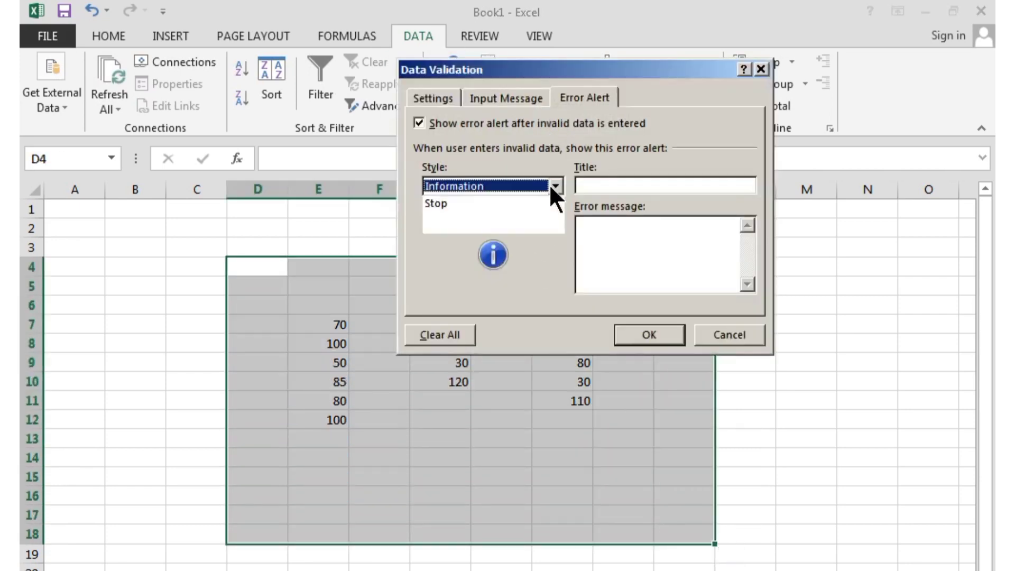
click(551, 187)
click(540, 186)
click(509, 201)
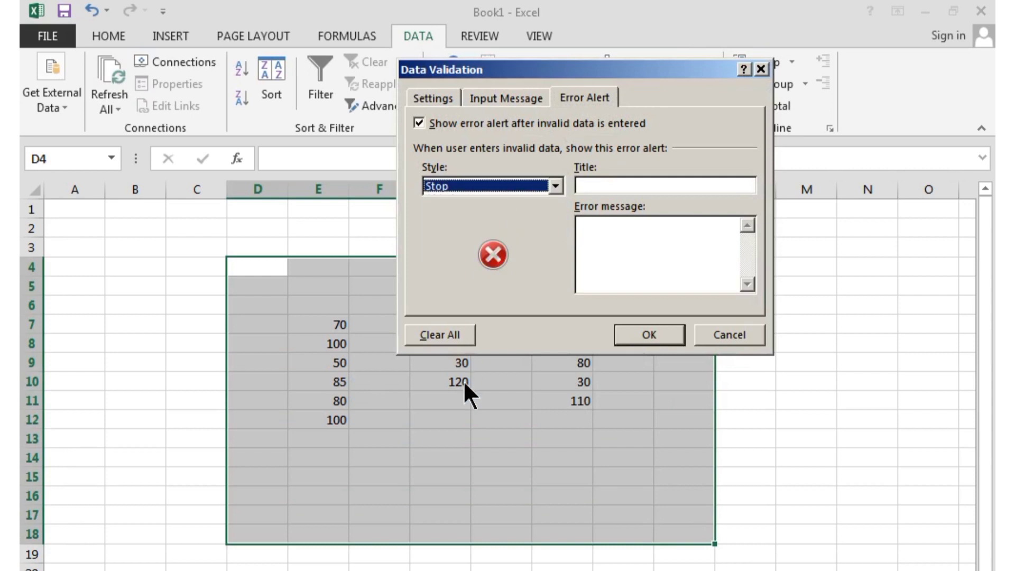
click(667, 333)
- Try to re-enter the existing value 30 in cell G9 under the Stop alert style and dismiss the alert
click(582, 361)
click(461, 361)
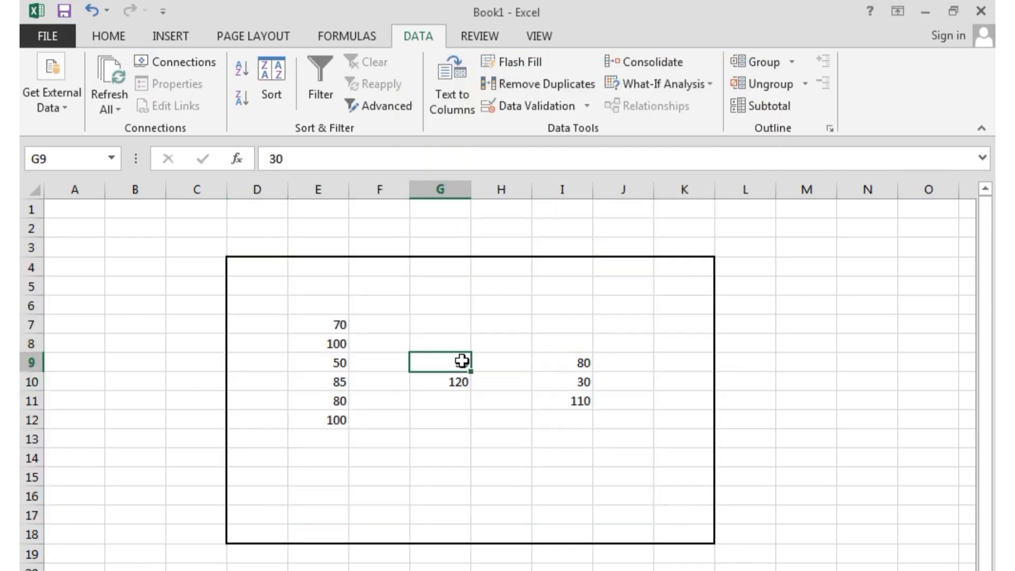
double_click(465, 366)
key(Return)
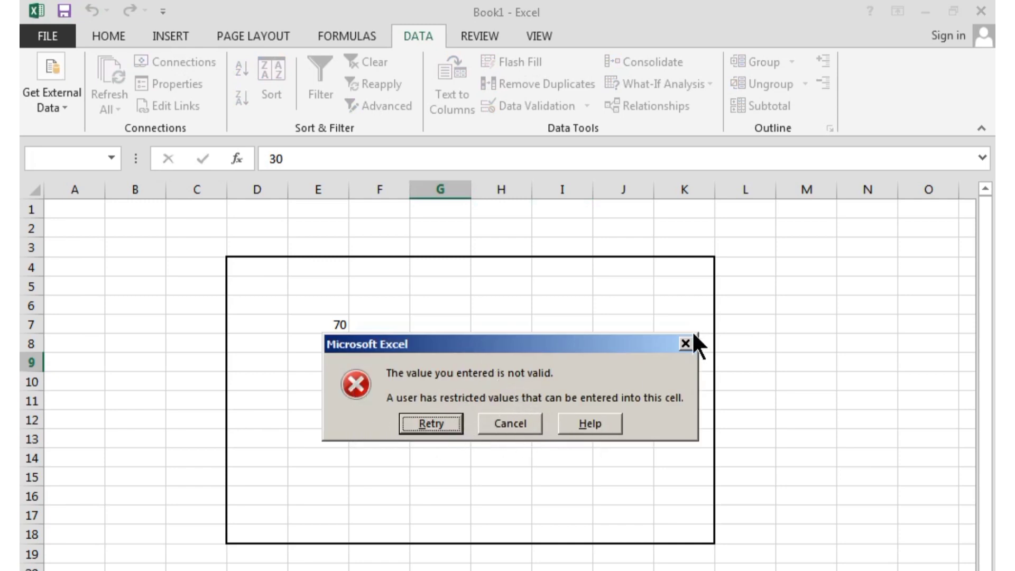
click(685, 344)
click(396, 384)
click(452, 330)
click(454, 380)
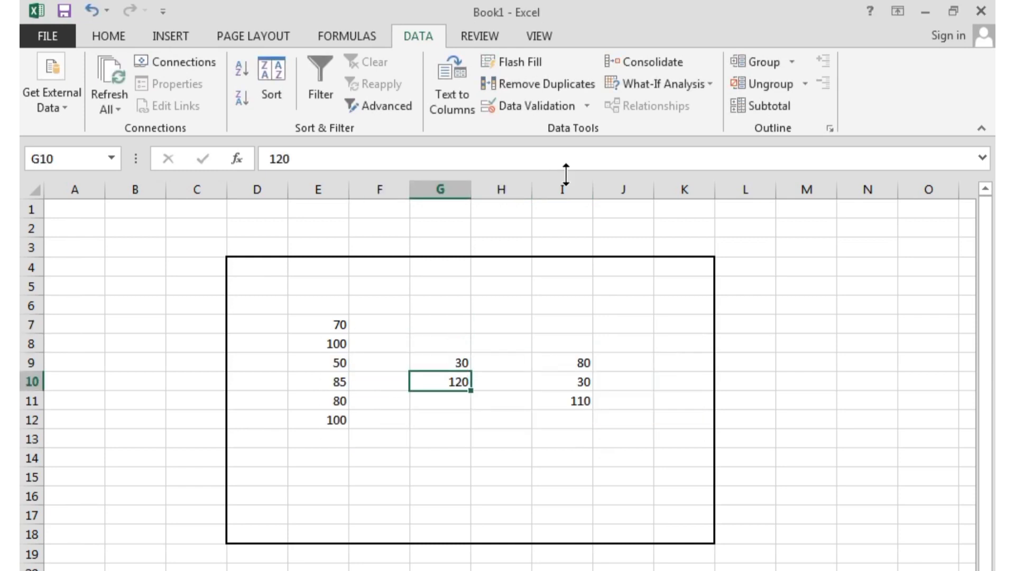
- Check the error alert style set for cell G10 and close the data validation settings without applying anything
click(571, 104)
click(557, 188)
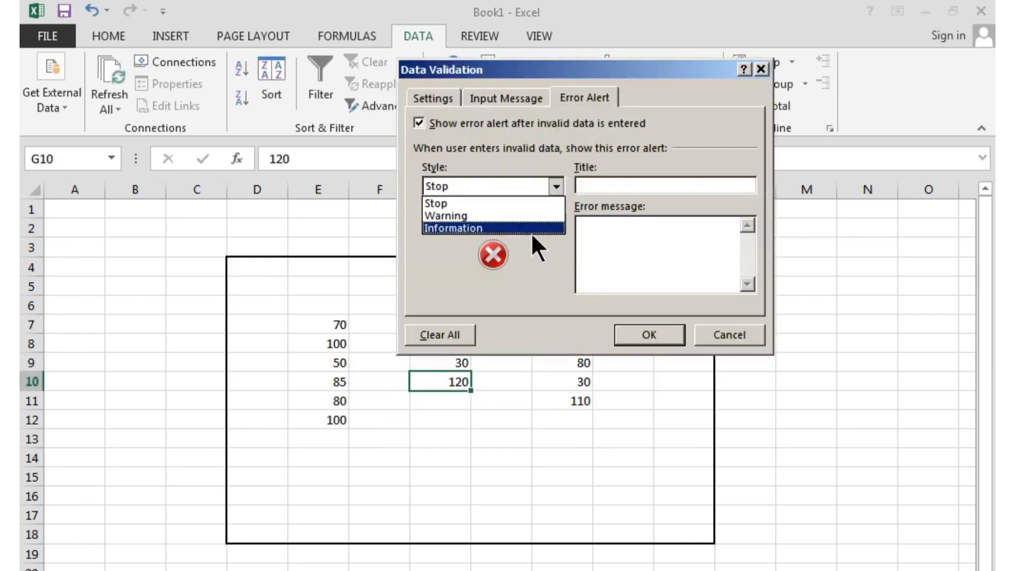
click(553, 200)
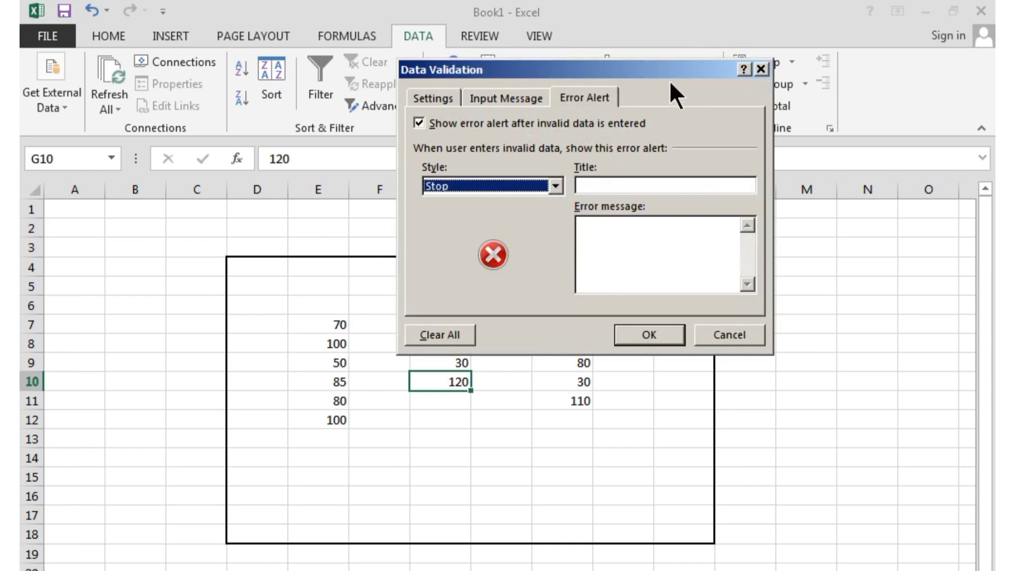
click(762, 68)
- Resubmit the value 30 in cell G9 once more and dismiss the stop alert
click(458, 365)
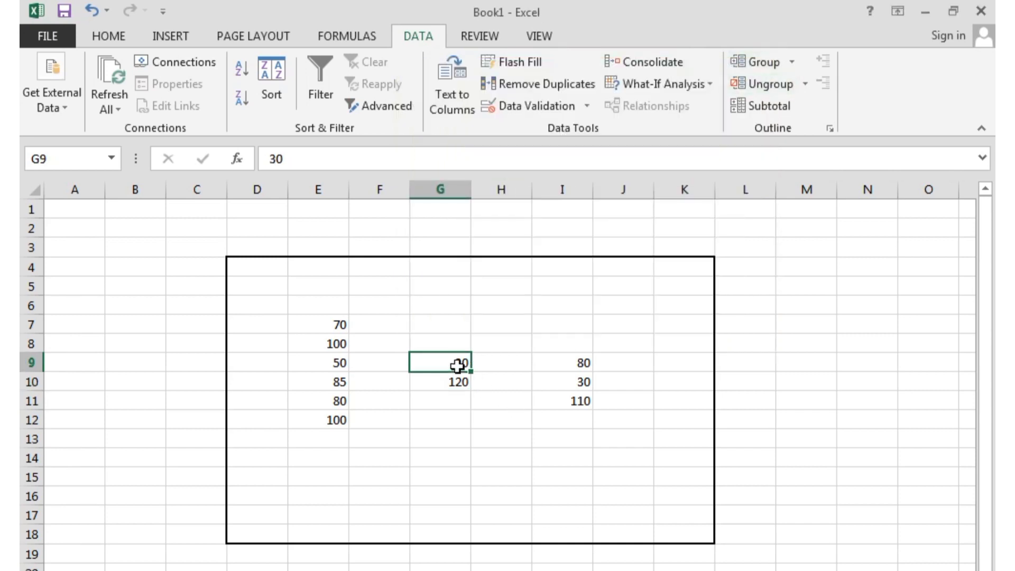
key(Right)
key(Left)
double_click(458, 366)
key(Return)
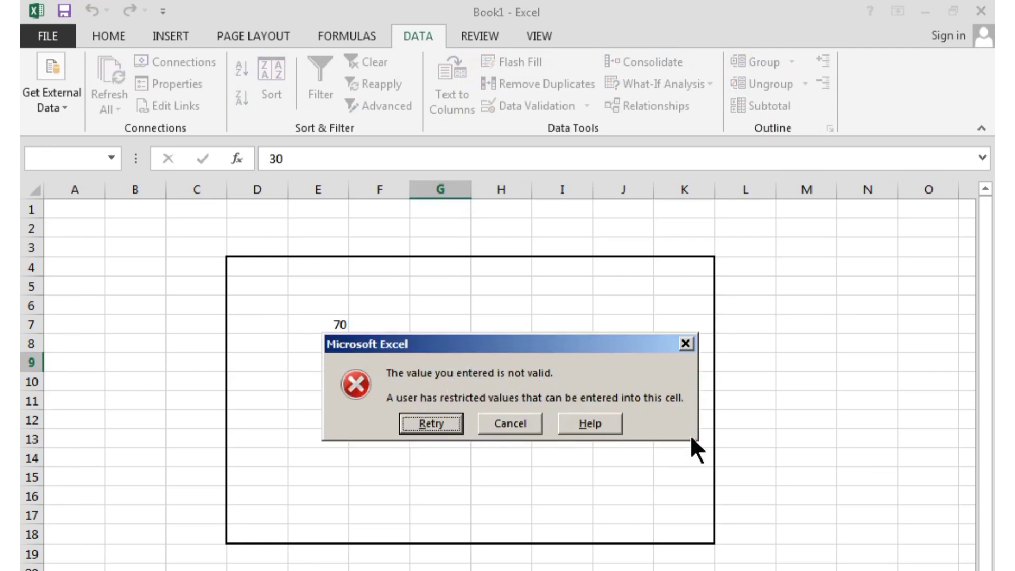
click(686, 344)
click(415, 425)
- Title the data validation error alert for the range D4:K18 "please input b/w 50 to 100"
drag(263, 271, 265, 288)
drag(337, 323, 665, 527)
click(543, 113)
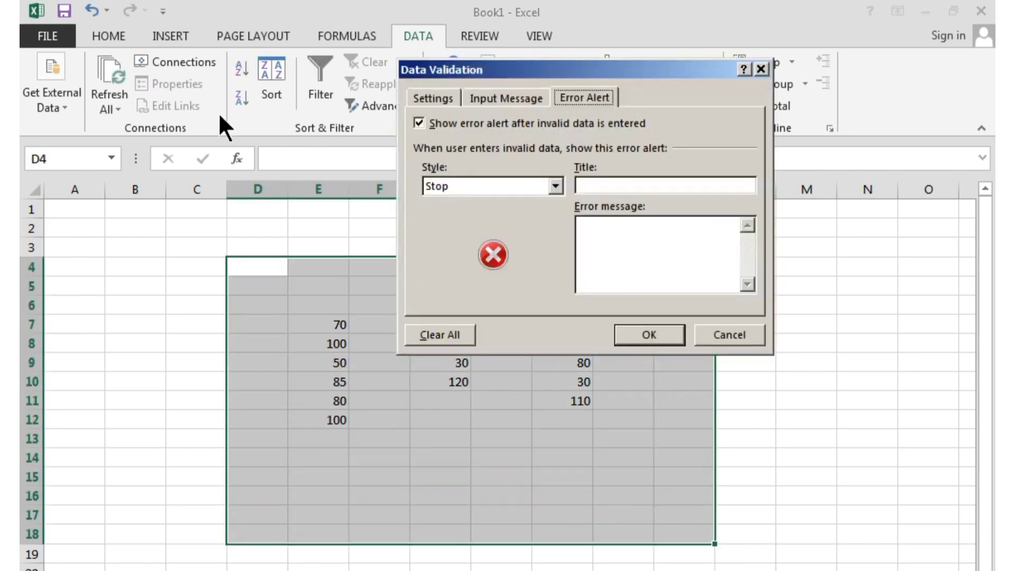
click(646, 189)
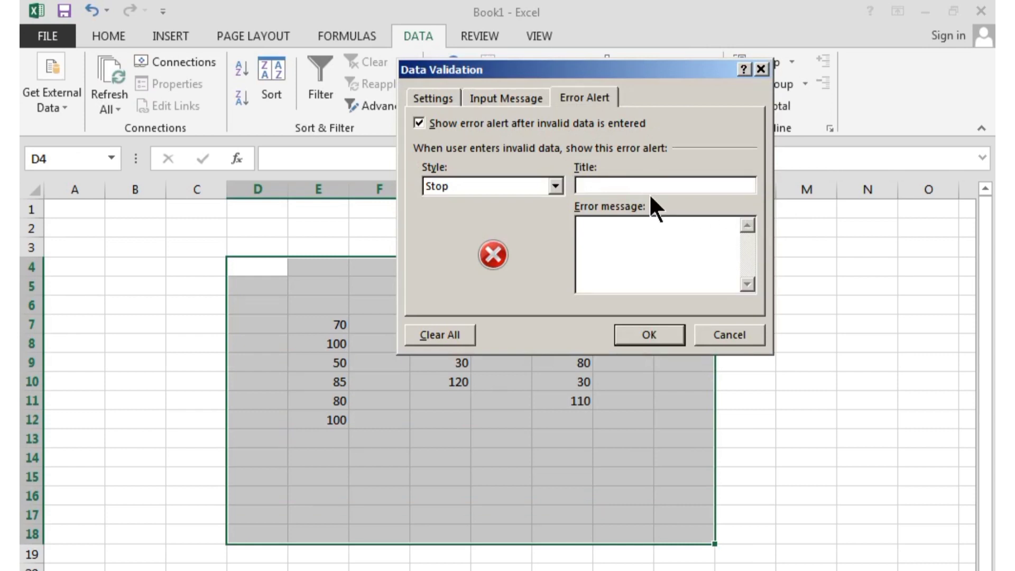
text(please into)
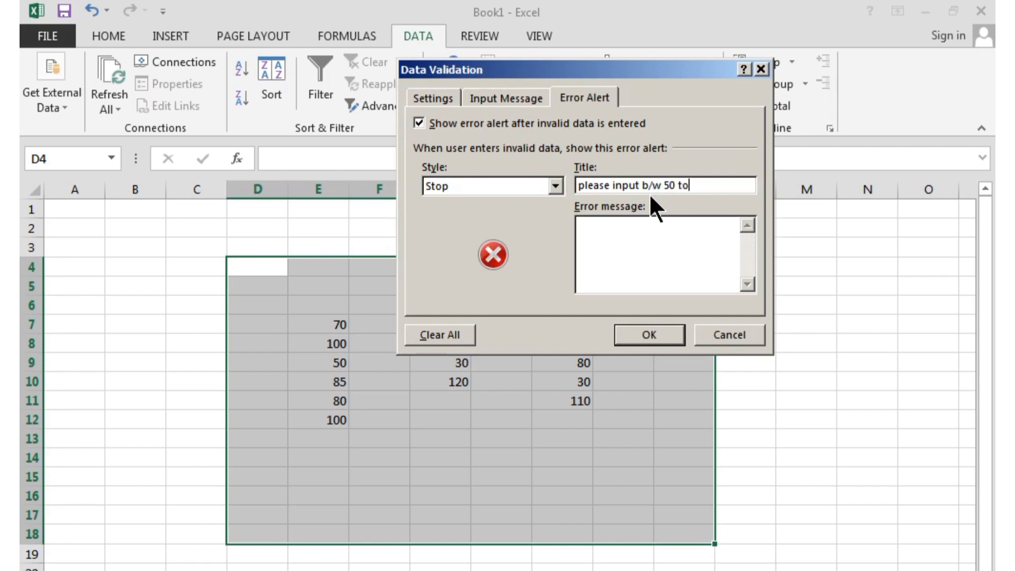
key(BackSpace)
key(BackSpace)
text(to)
key(BackSpace)
key(BackSpace)
text(to 100)
- Add the error message "please do not input minimum 50 value to maximum 100" to the alert and apply the validation settings
click(594, 233)
text(please)
key(BackSpace)
key(BackSpace)
text(se do not i)
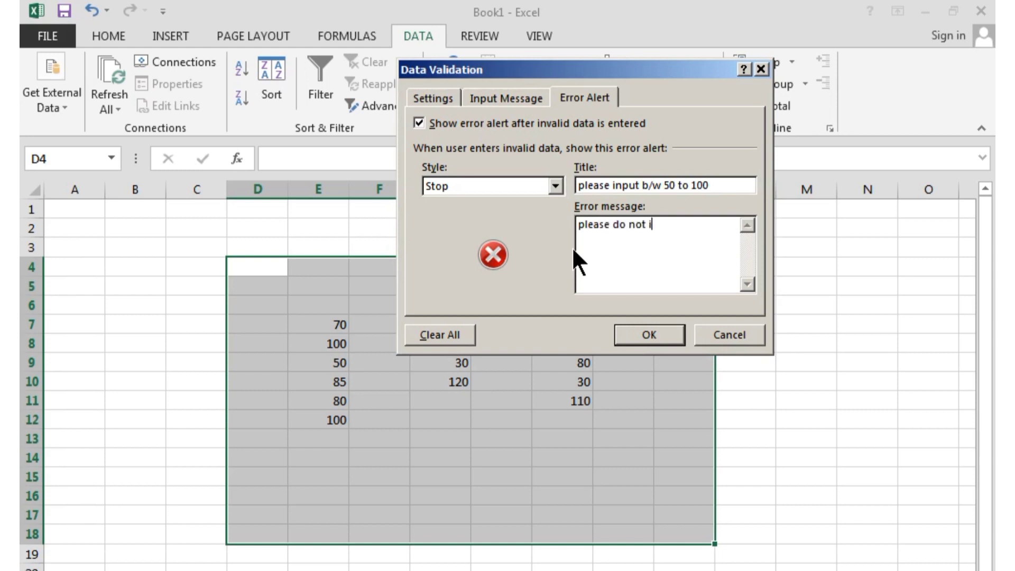
text(nput 50 to)
key(BackSpace)
key(BackSpace)
key(BackSpace)
key(BackSpace)
key(BackSpace)
text(min)
key(BackSpace)
text(nimum 50)
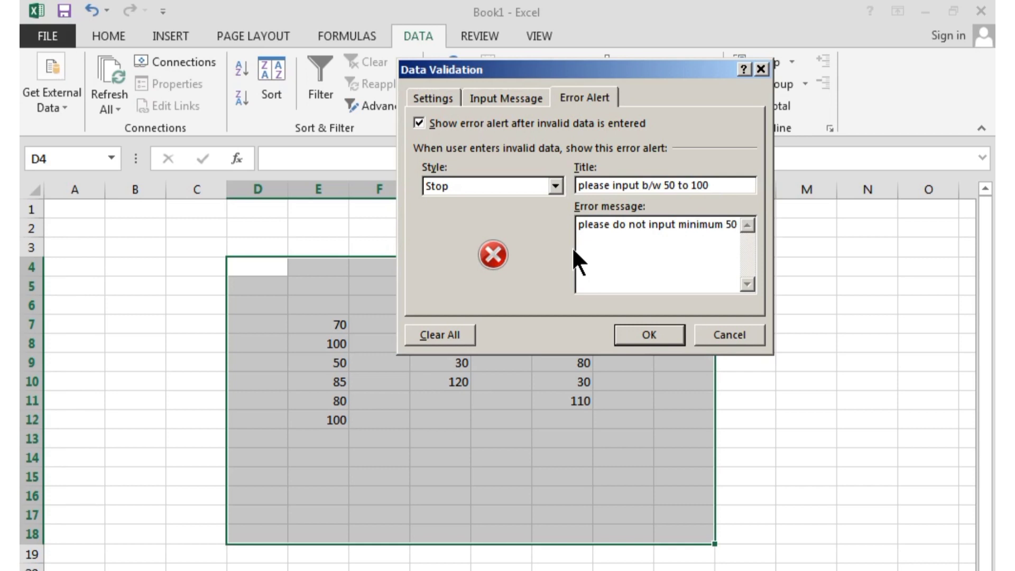
text( value to maxim)
key(BackSpace)
text(,um)
key(BackSpace)
key(BackSpace)
key(BackSpace)
key(BackSpace)
text(iu)
key(BackSpace)
text(mum 100)
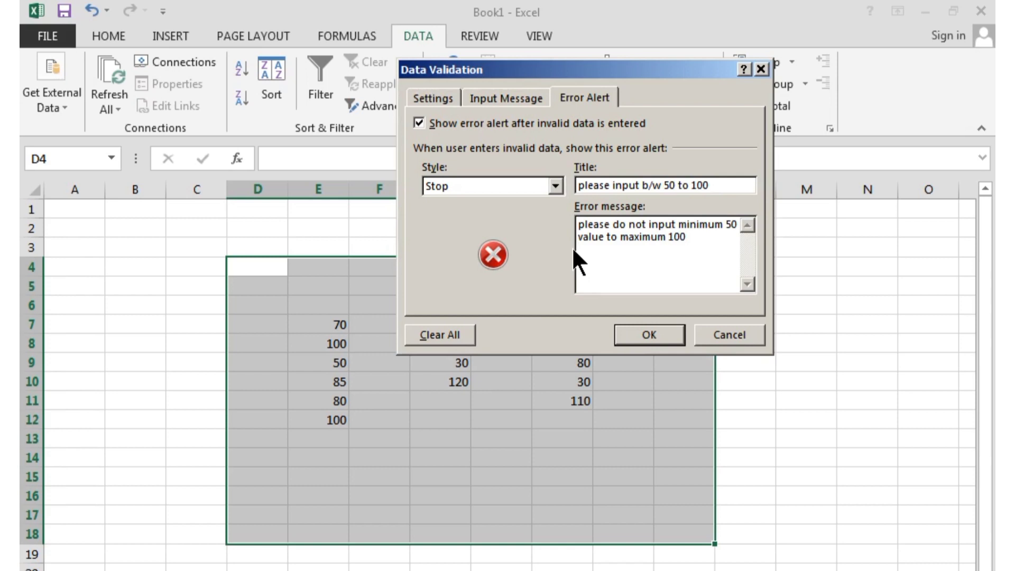
click(665, 336)
- Try to enter 40 in cell G11 to test the custom error alert, then cancel the entry
click(351, 445)
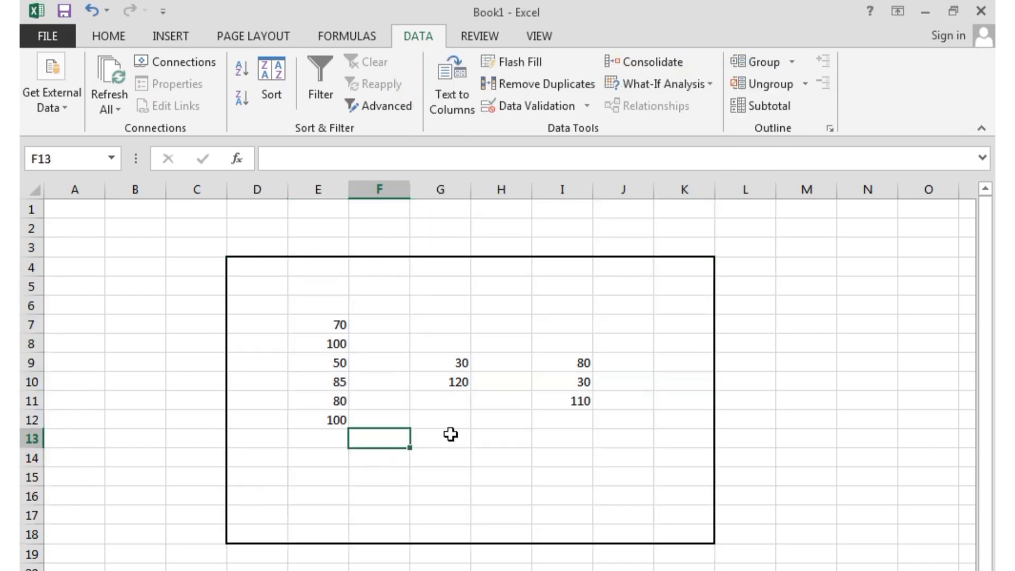
click(449, 406)
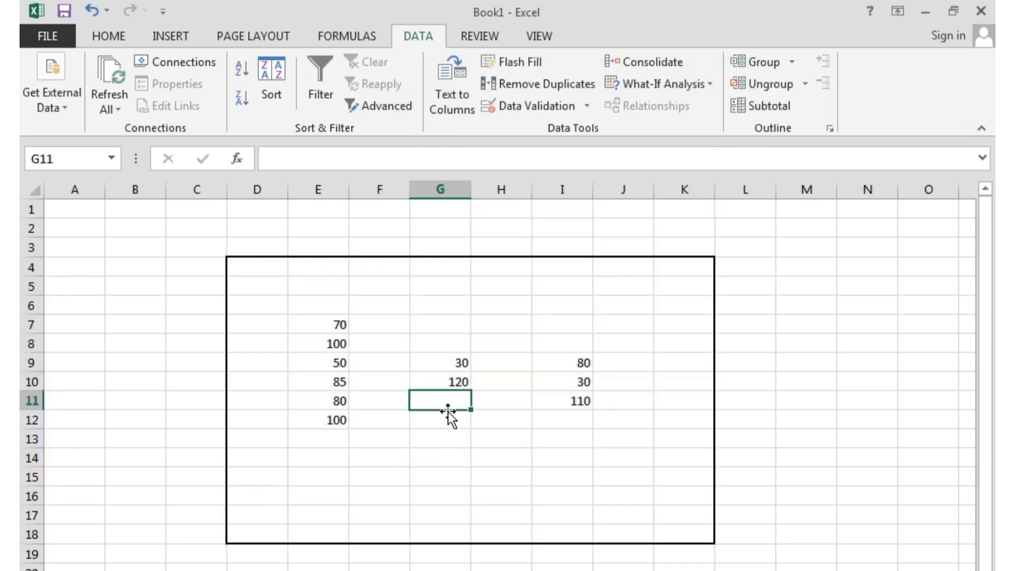
text(40)
key(Return)
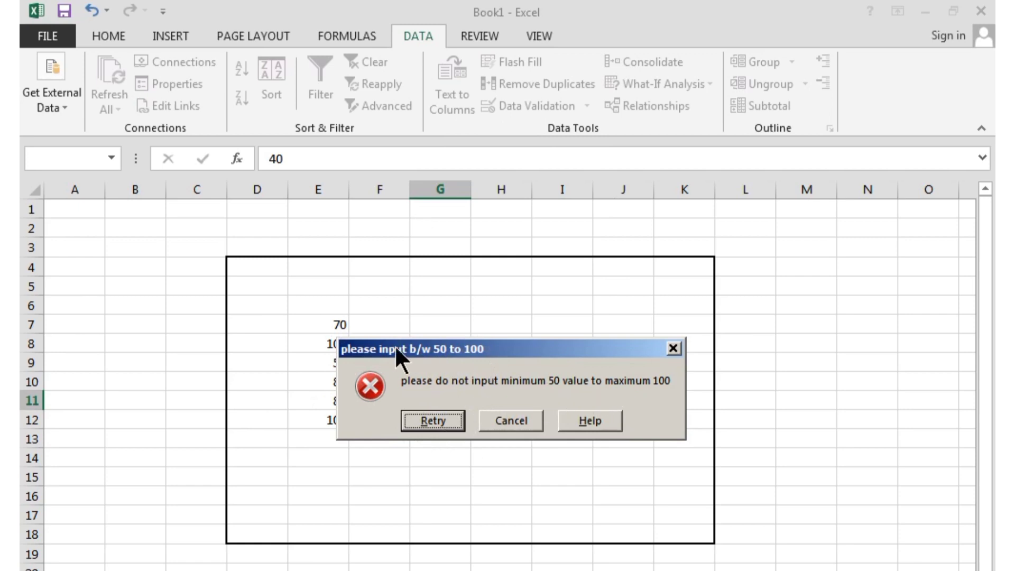
drag(581, 346, 561, 294)
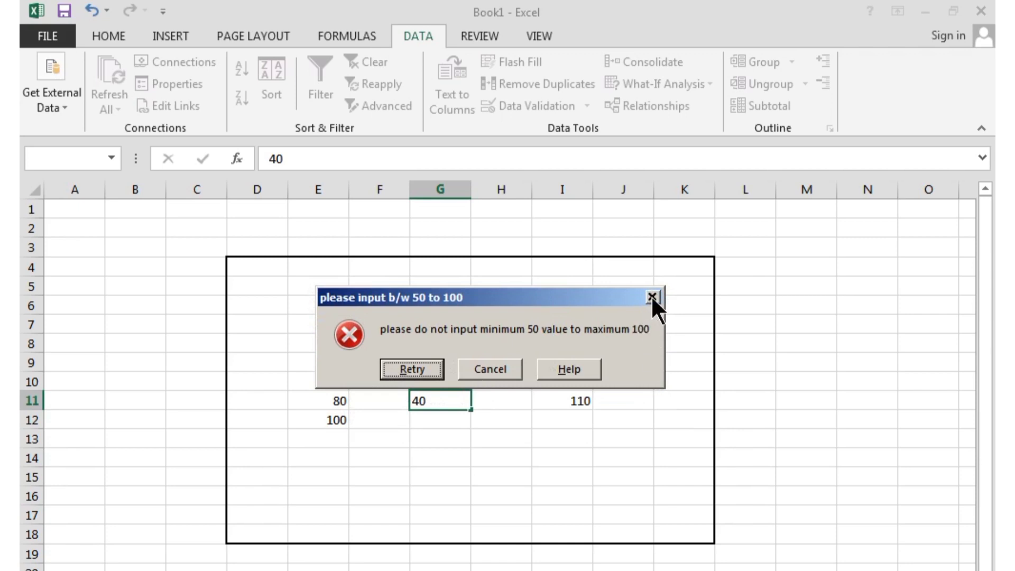
click(495, 366)
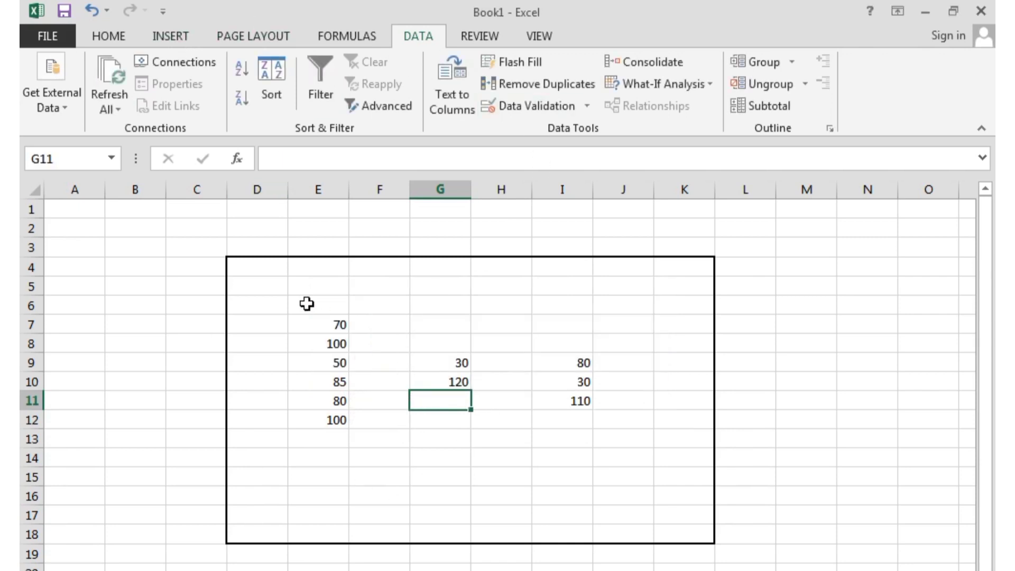
- Try to enter 500 in cell F6 to test the custom error alert, then cancel the entry
click(290, 283)
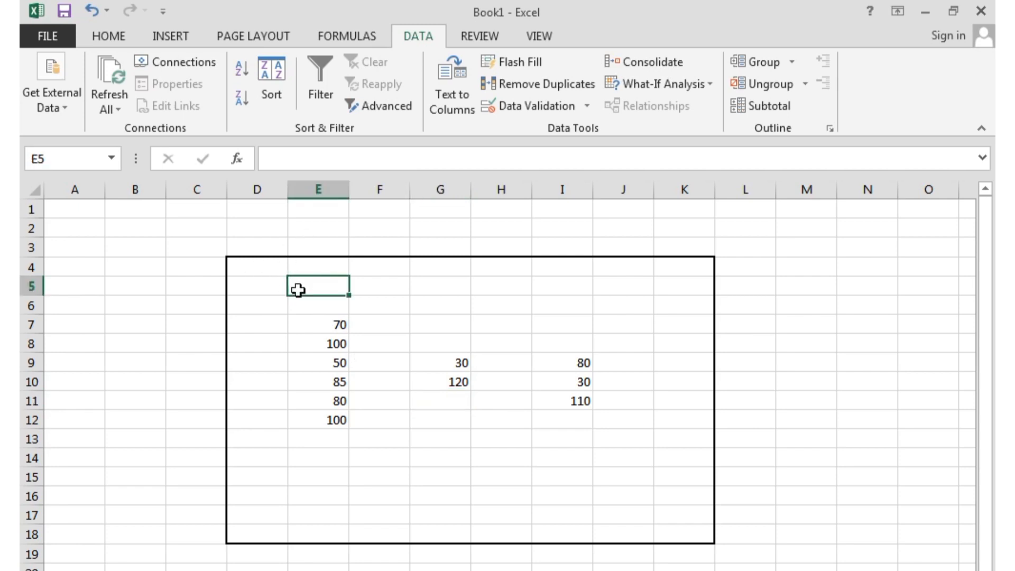
click(365, 312)
text(500)
key(Return)
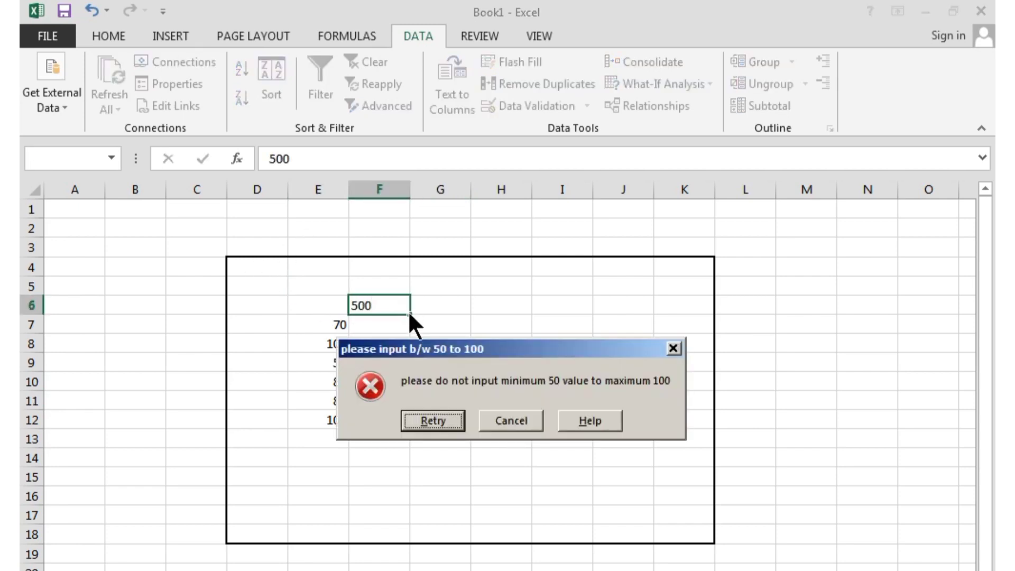
click(511, 421)
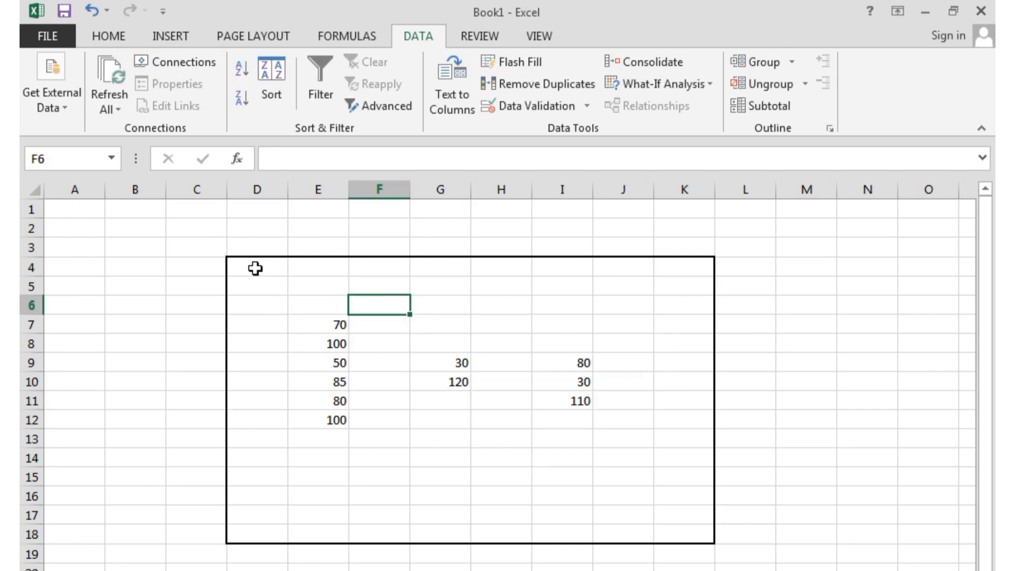
- Remove the whole-number restriction from the range D4:K18 by allowing any value in its data validation
drag(256, 267, 691, 532)
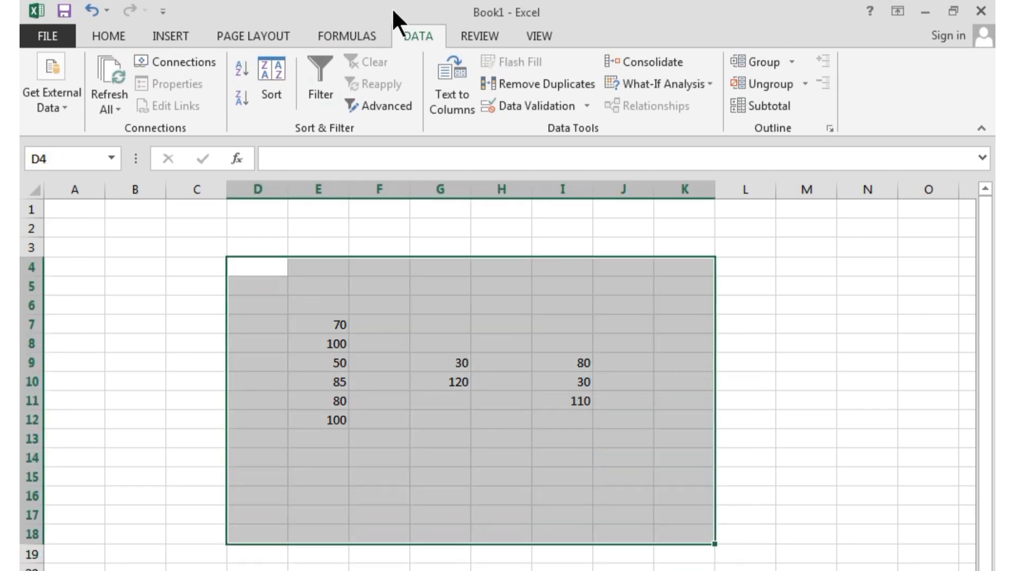
click(536, 110)
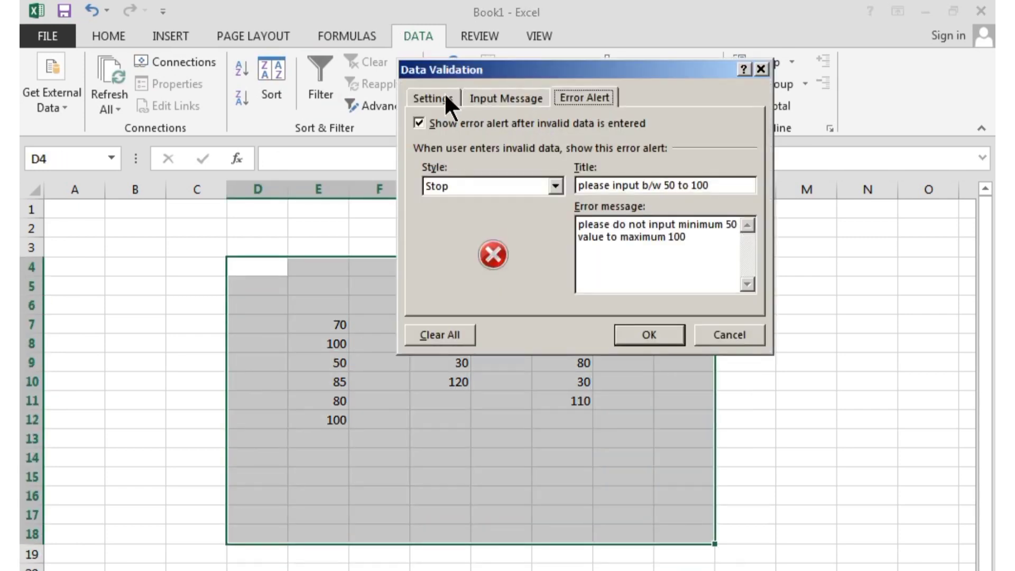
click(501, 98)
click(431, 92)
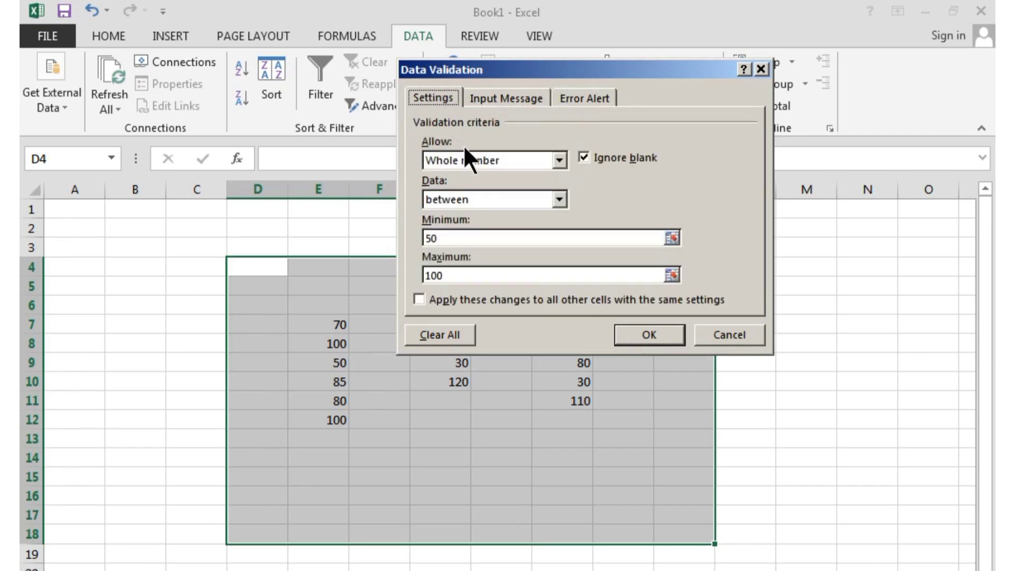
click(561, 158)
click(512, 176)
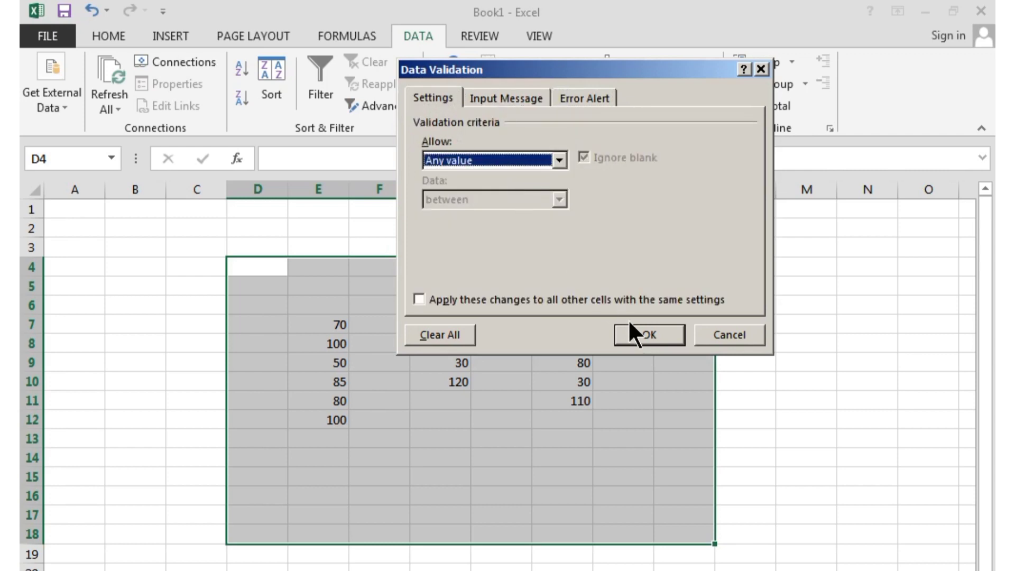
click(641, 333)
- Delete all the numbers entered on the worksheet
click(551, 418)
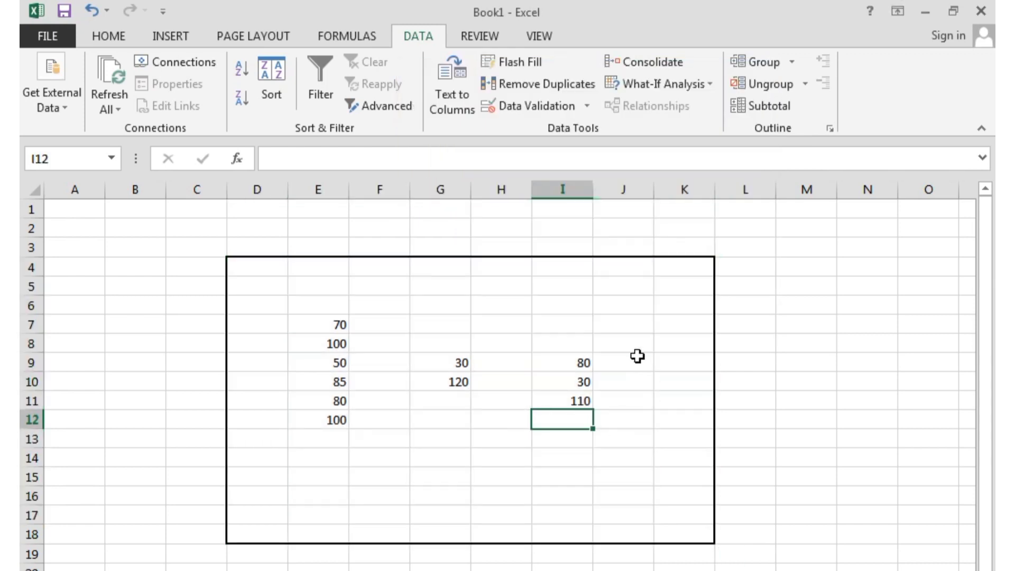
key(ctrl+a)
drag(478, 344, 470, 345)
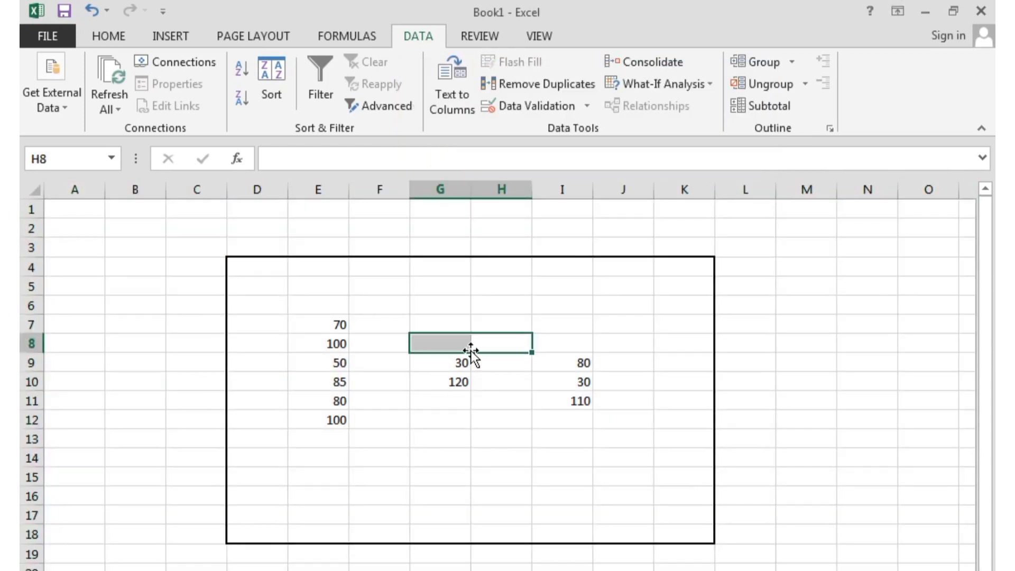
key(ctrl+a)
click(467, 336)
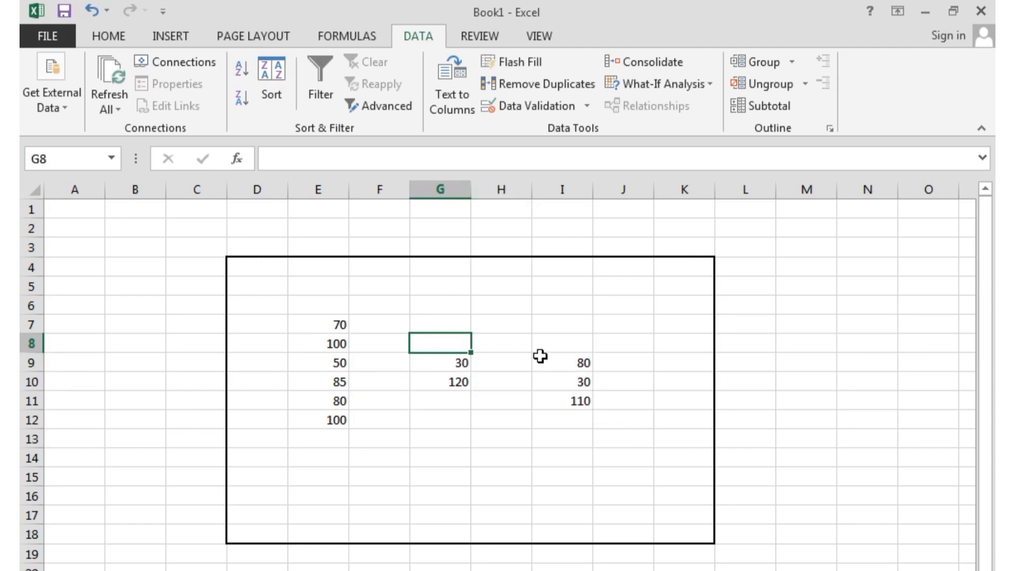
key(shift+Down)
key(shift+Down)
click(874, 465)
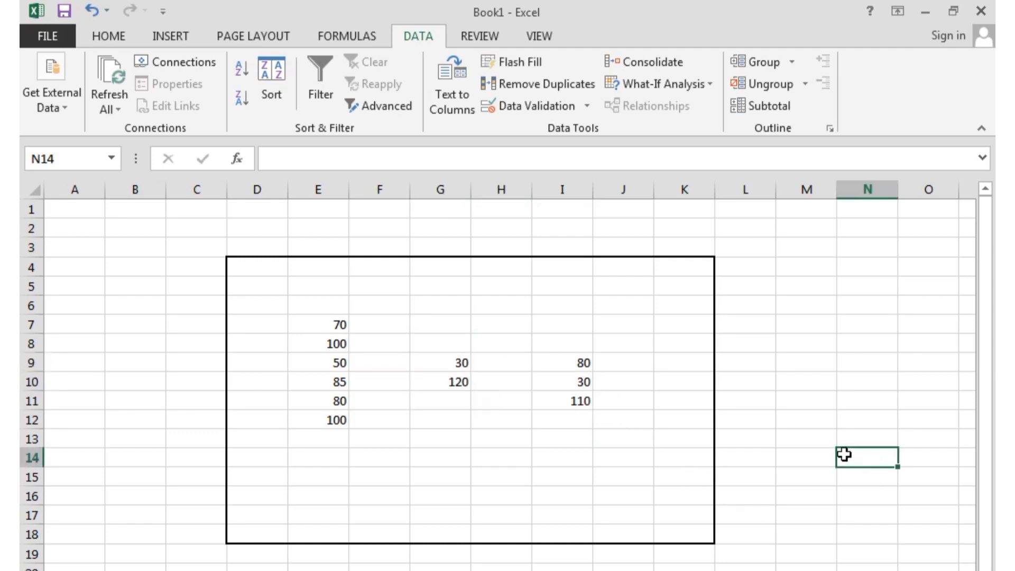
key(ctrl+a)
key(Delete)
click(460, 413)
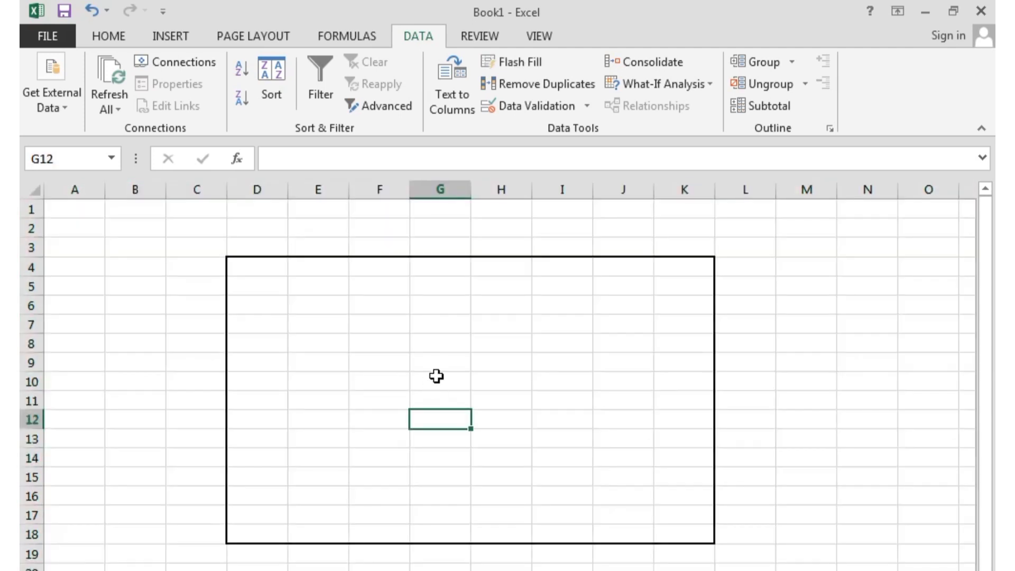
- Enter 500 in cell G10 and 100 in cell H10 to test that the restriction is gone
click(438, 379)
double_click(437, 378)
text(1)
key(BackSpace)
text(500)
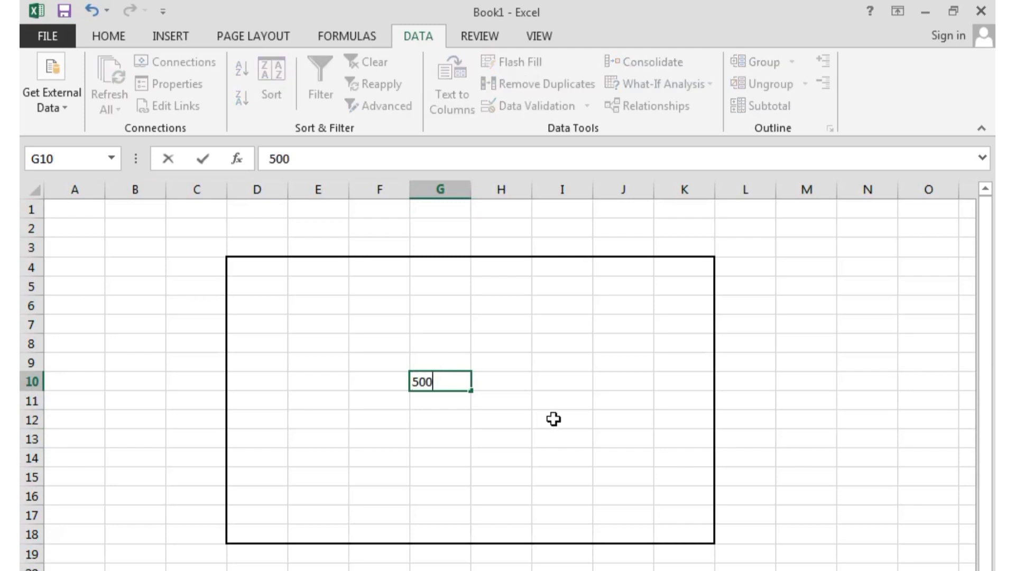
key(Tab)
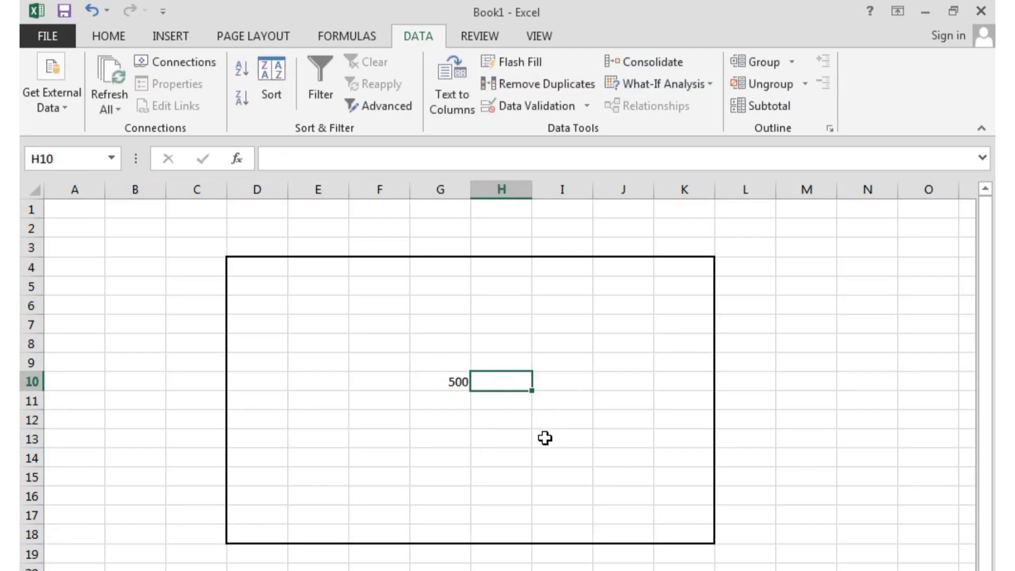
click(494, 438)
click(503, 393)
double_click(504, 393)
text(100)
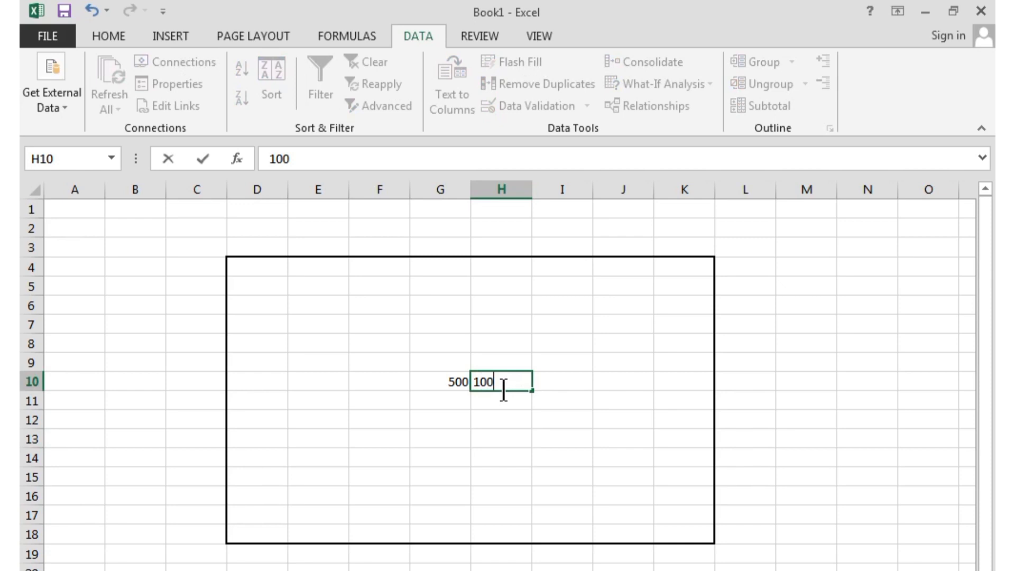
key(Tab)
- Enter two more test values, 600 in cell G11 and 1000 in cell H11
click(493, 432)
click(455, 401)
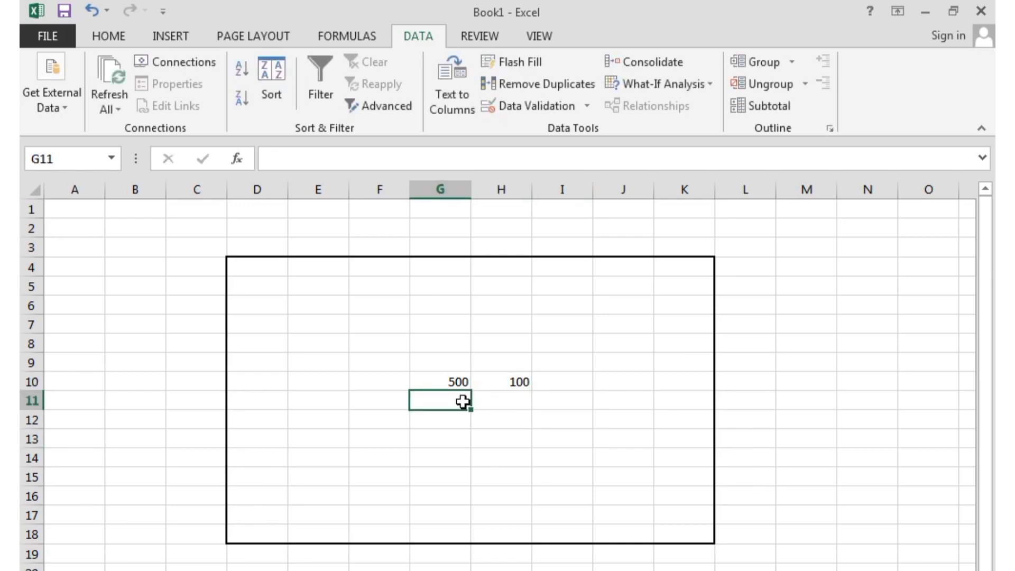
text(600)
key(Tab)
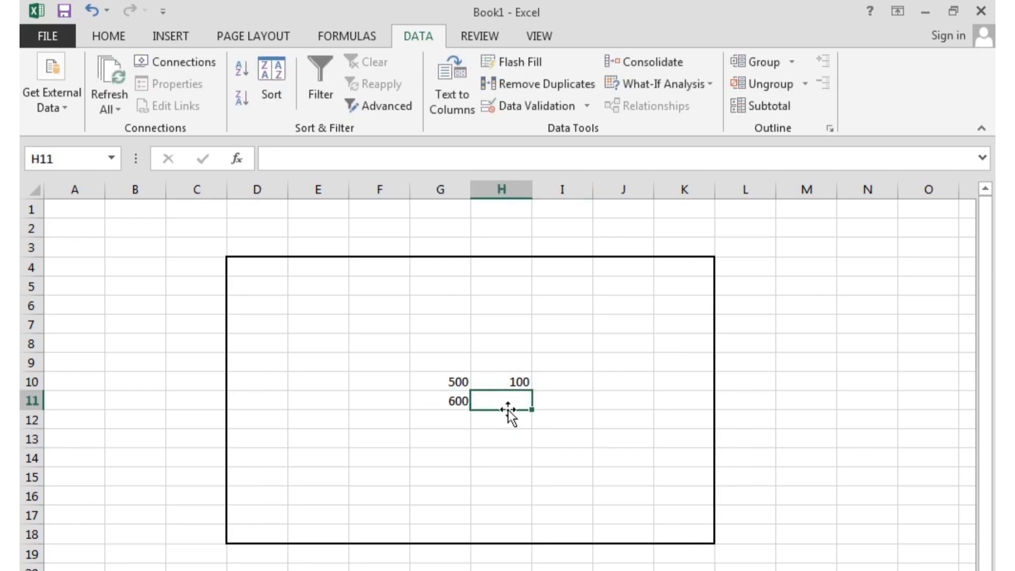
text(1000)
key(Return)
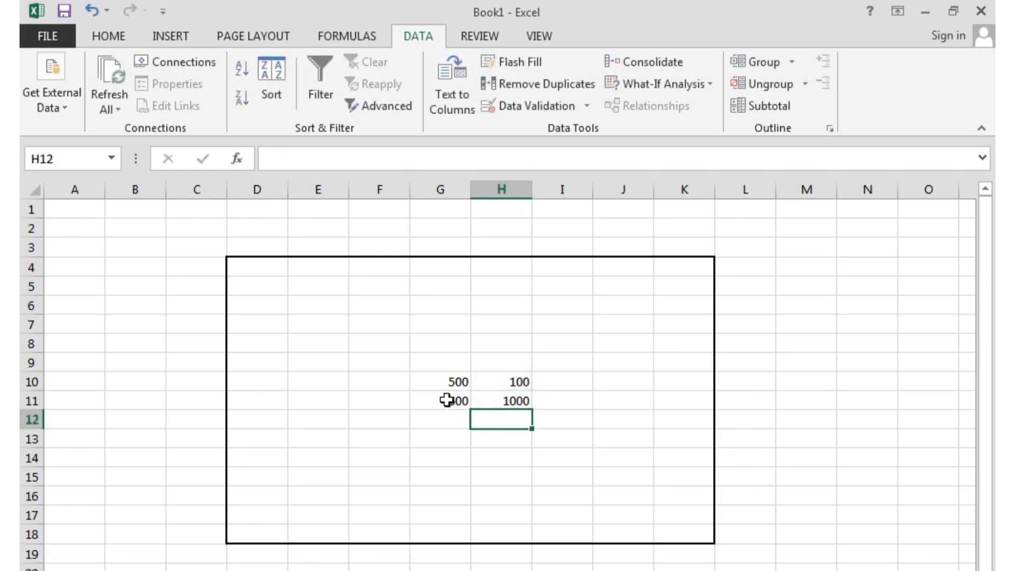
- Delete the test values in the cells G10:H11
drag(447, 365, 555, 435)
click(556, 434)
drag(379, 344, 592, 465)
key(Delete)
click(255, 229)
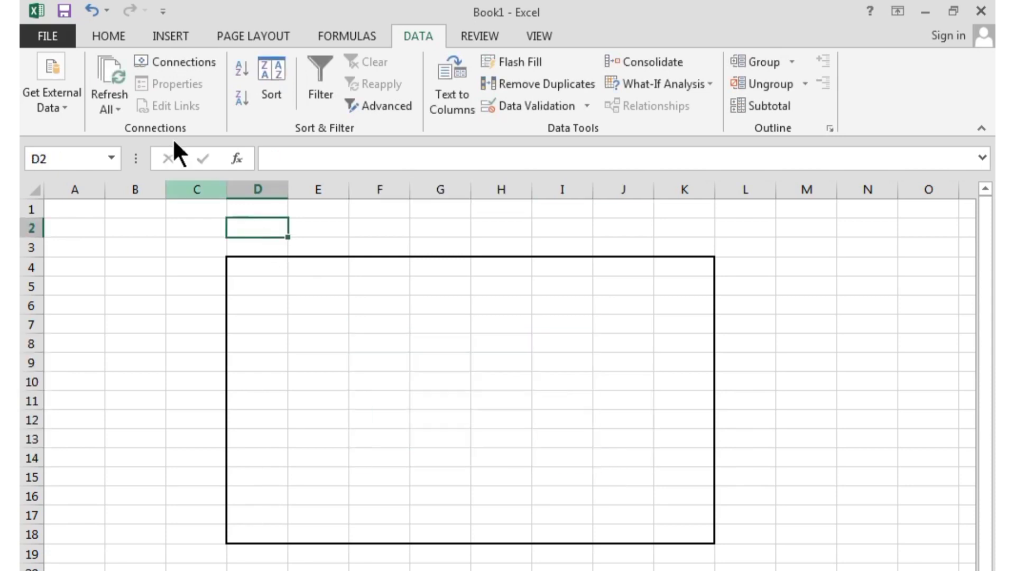
- Clear the formatting of the entire worksheet to remove the border around D4:K18
click(109, 36)
key(ctrl+a)
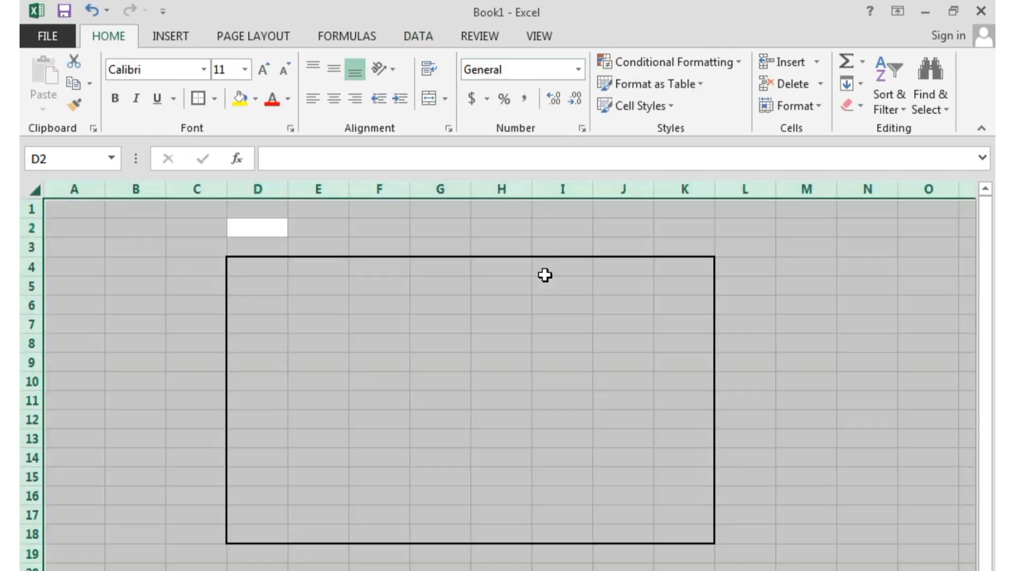
click(861, 107)
click(871, 153)
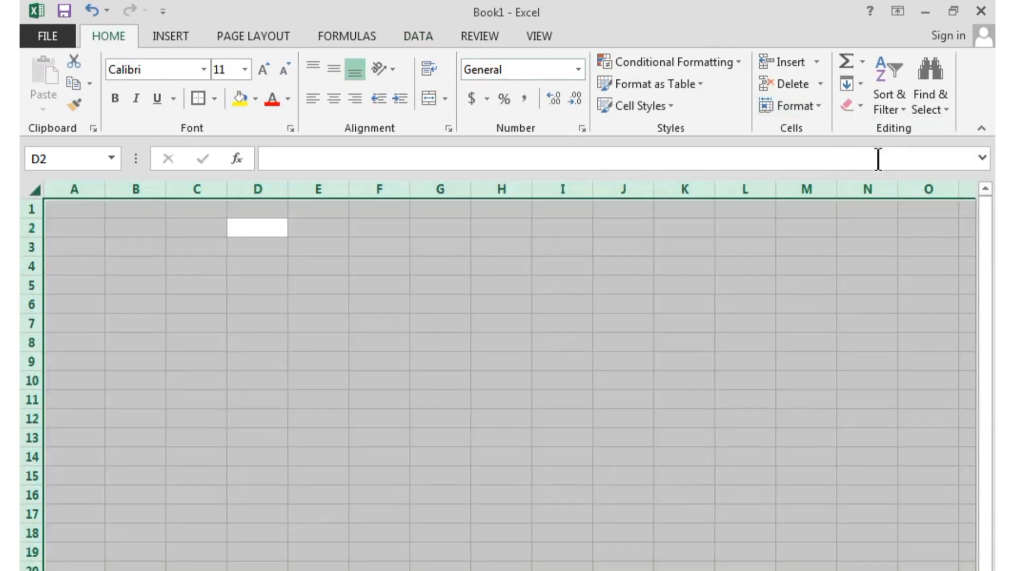
click(640, 397)
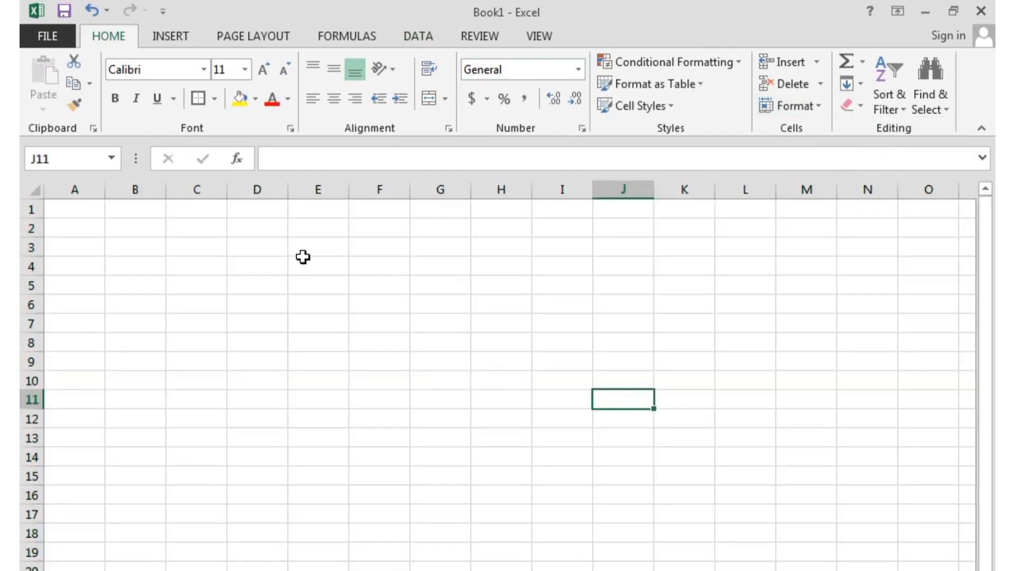
click(176, 30)
click(104, 31)
click(186, 38)
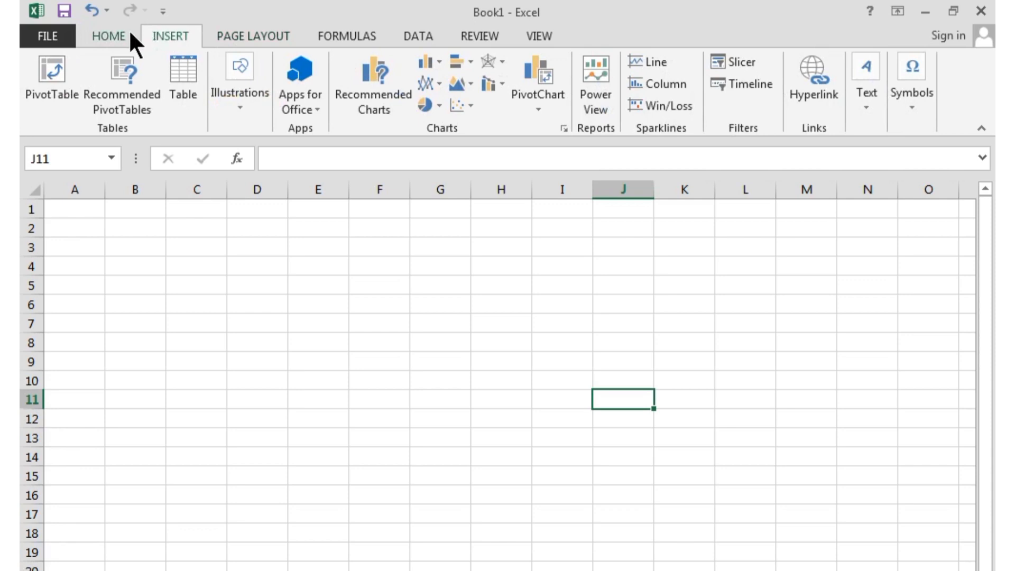
click(130, 32)
click(194, 42)
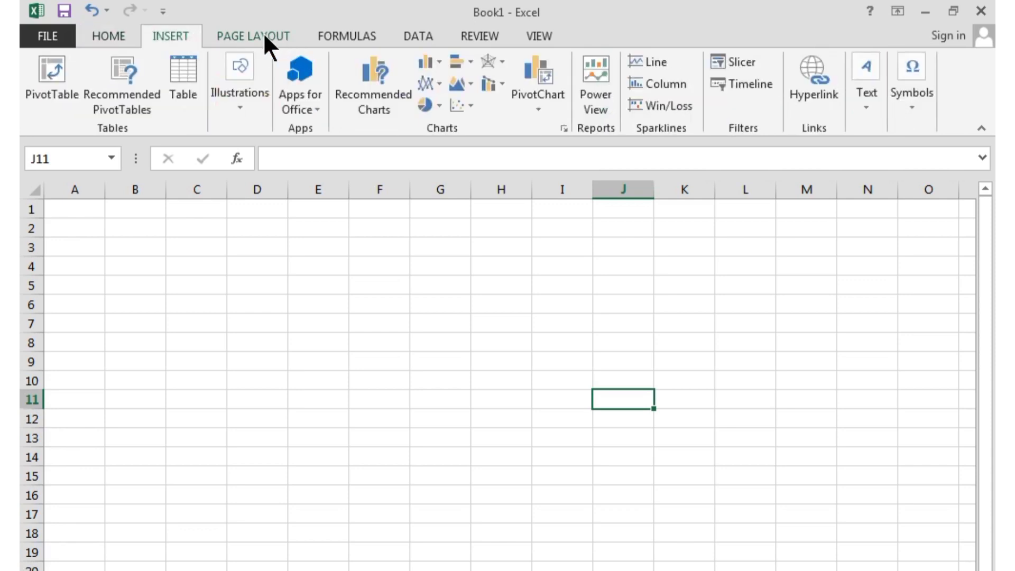